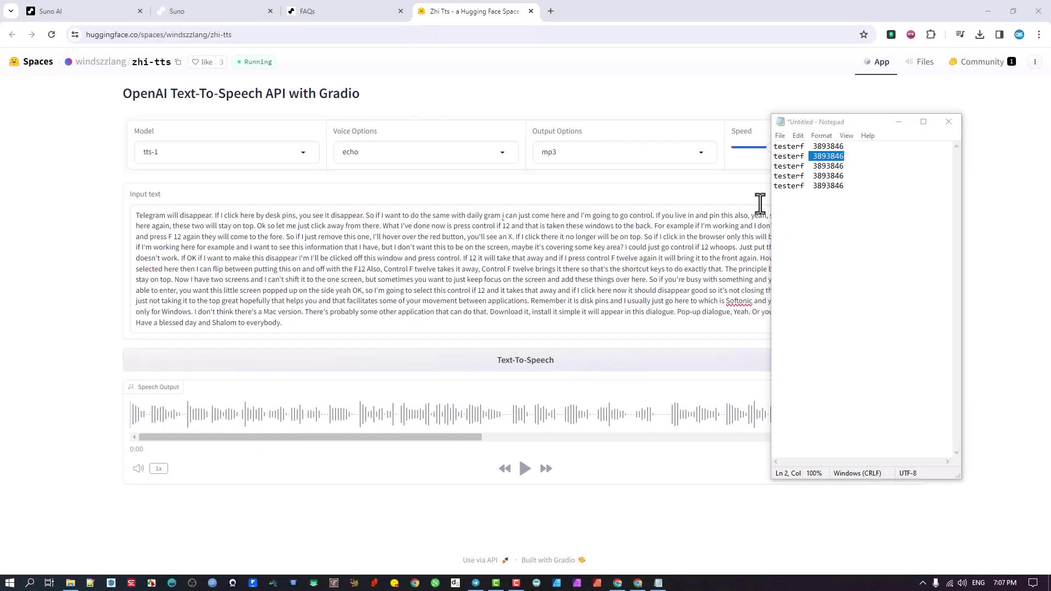
- Reposition the Notepad window and select from line 2's number to the end of line 5
{"action": "left_click_drag", "start_coordinate": [829, 124], "coordinate": [778, 114]}
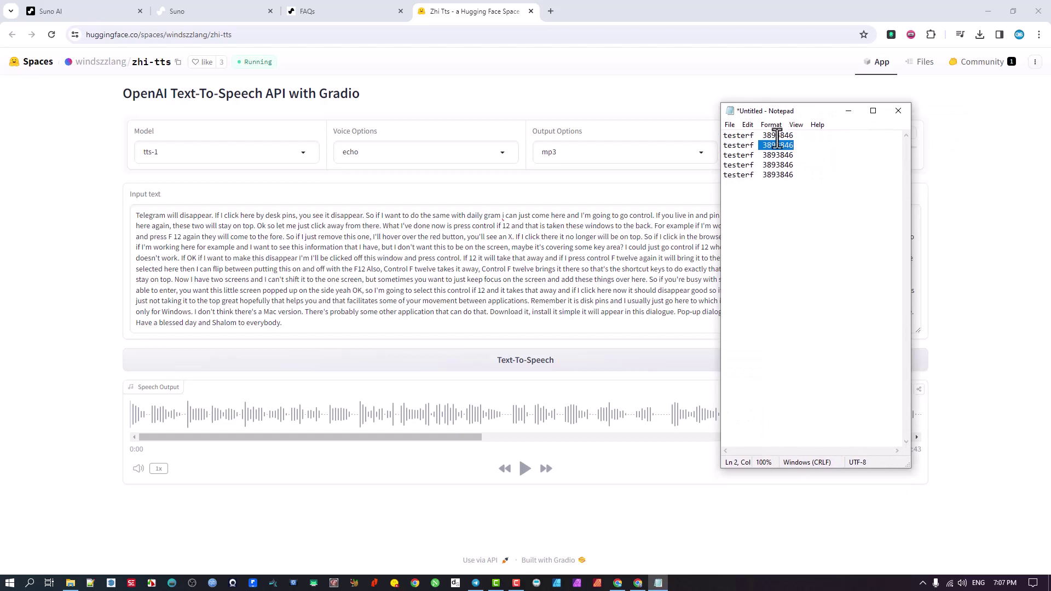
{"action": "left_click_drag", "start_coordinate": [805, 114], "coordinate": [841, 116]}
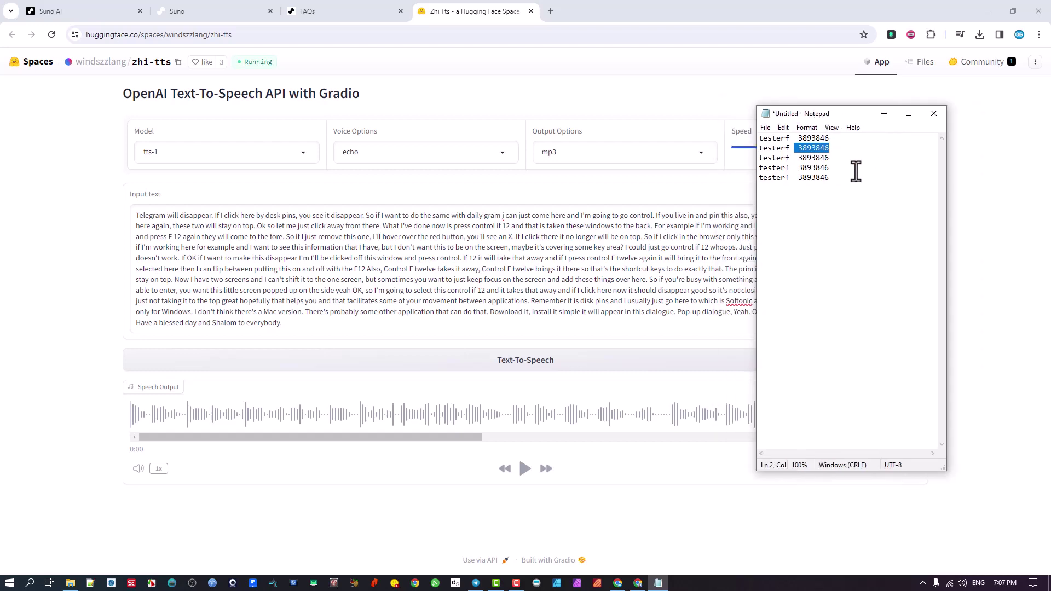
{"action": "left_click_drag", "start_coordinate": [832, 179], "coordinate": [795, 148]}
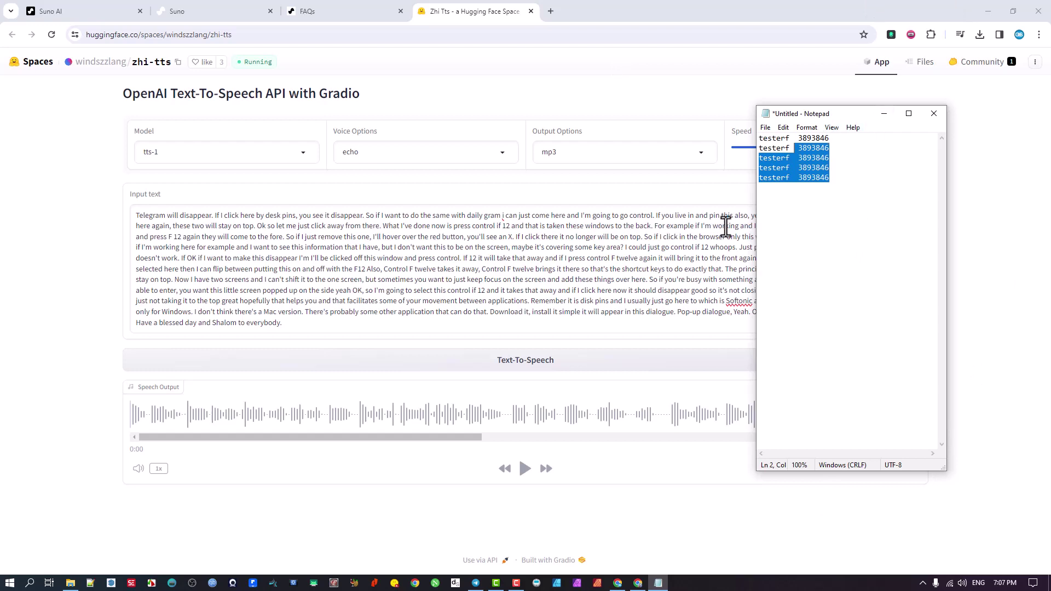
- Hide Notepad with Ctrl+F12, then restore it from the taskbar and move it back over the page
{"action": "key", "text": "ctrl+F12"}
{"action": "left_click", "coordinate": [479, 254]}
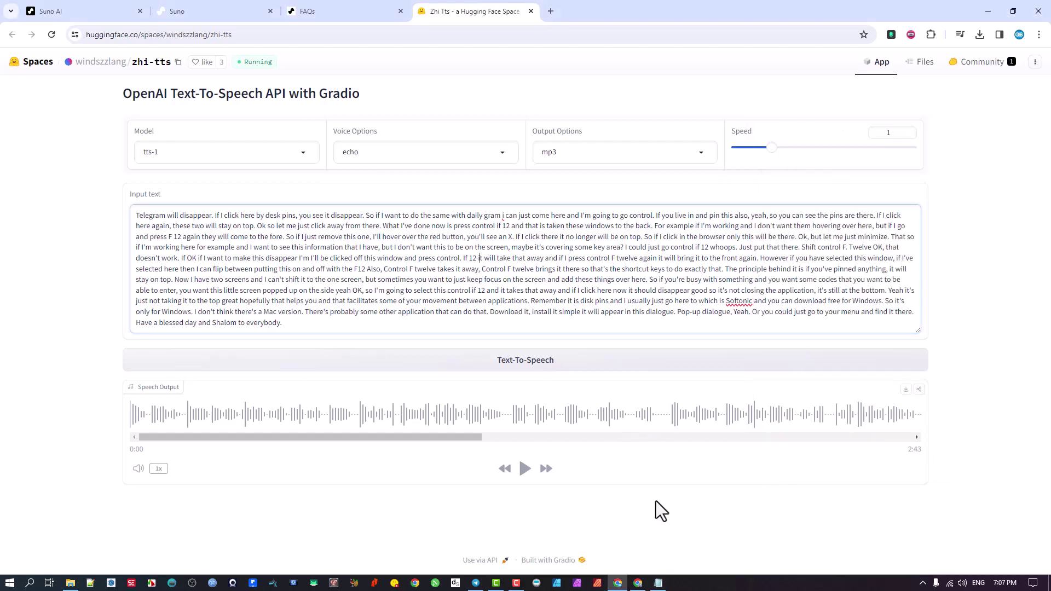
{"action": "left_click", "coordinate": [659, 583]}
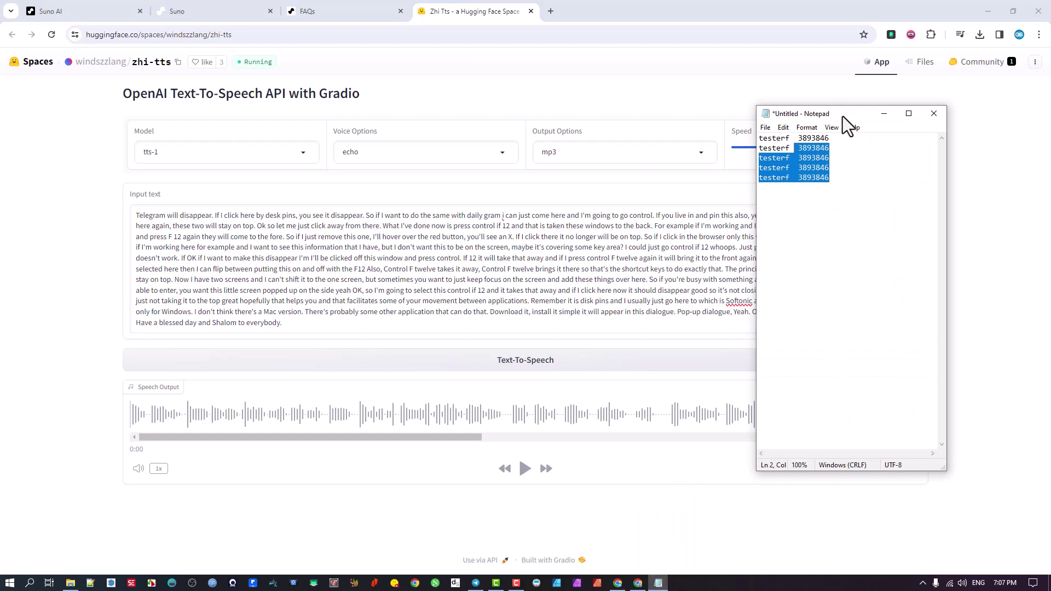
{"action": "mouse_move", "coordinate": [842, 114]}
{"action": "left_mouse_down"}
{"action": "mouse_move", "coordinate": [819, 93]}
{"action": "mouse_move", "coordinate": [831, 109]}
{"action": "left_mouse_up"}
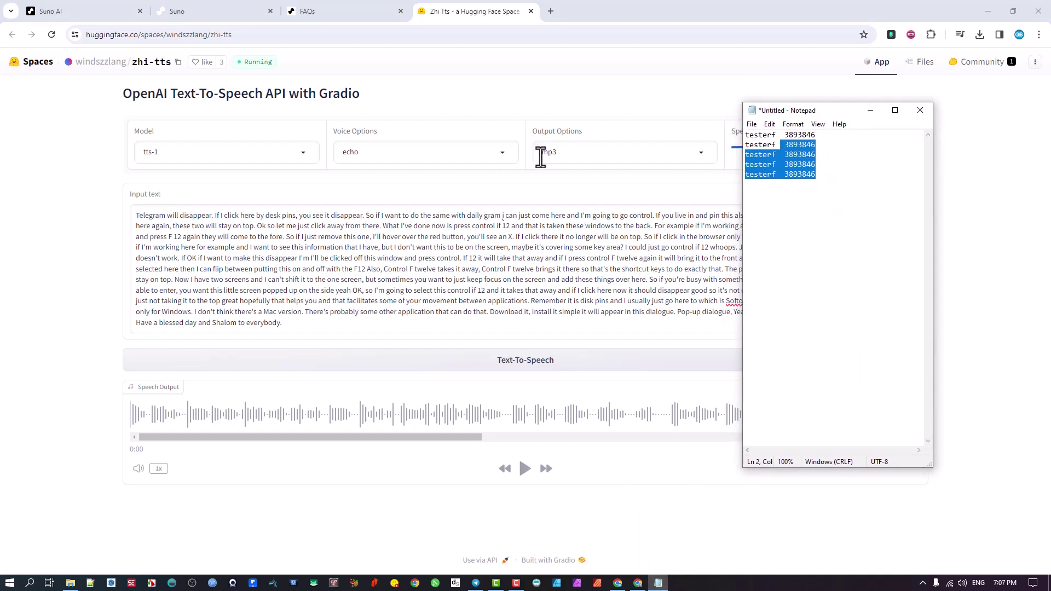
- Pin the Notepad window on top using the DeskPins tray icon
{"action": "left_click", "coordinate": [923, 583]}
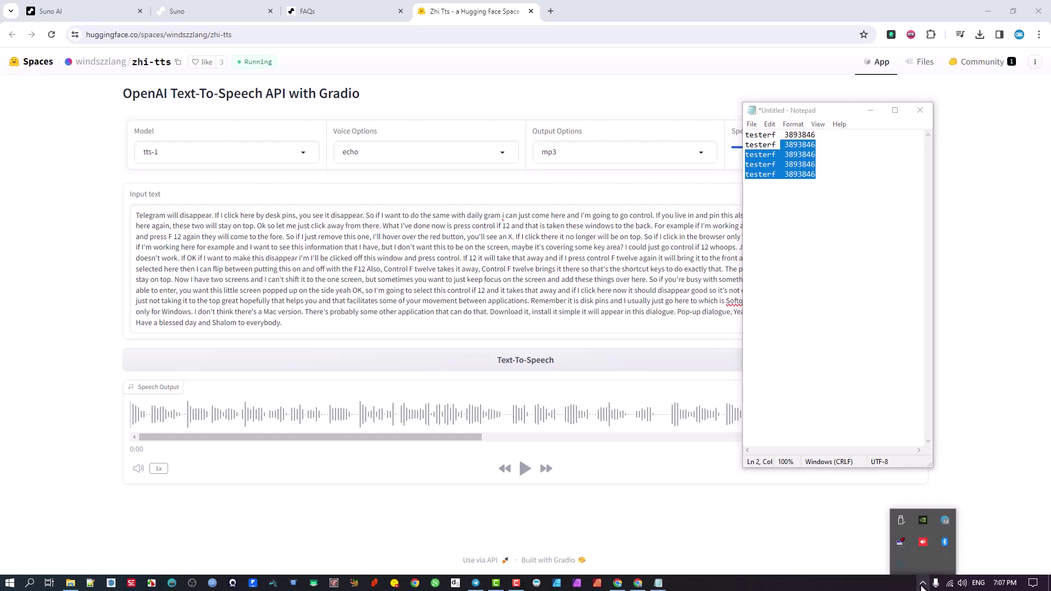
{"action": "left_click", "coordinate": [902, 539]}
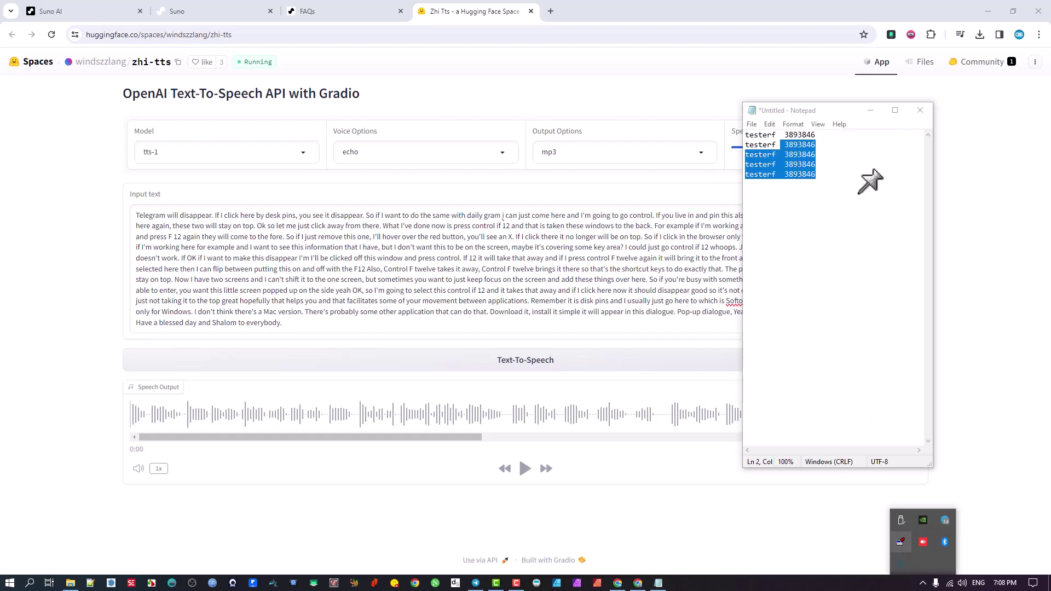
{"action": "left_click", "coordinate": [844, 222]}
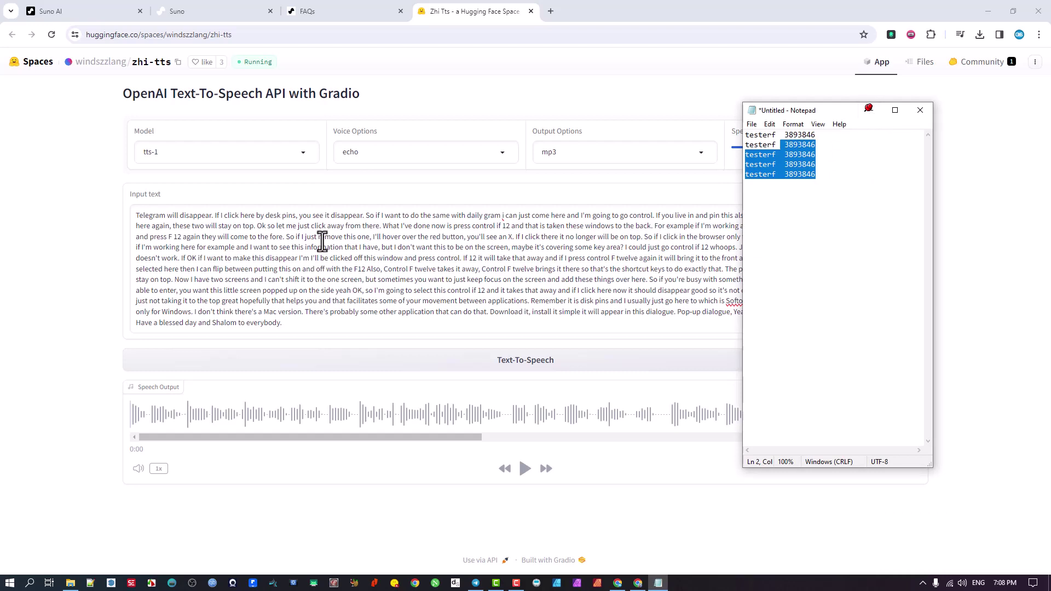
- Select some page text and reposition the pinned Notepad window near the top right
{"action": "left_click_drag", "start_coordinate": [320, 237], "coordinate": [455, 268]}
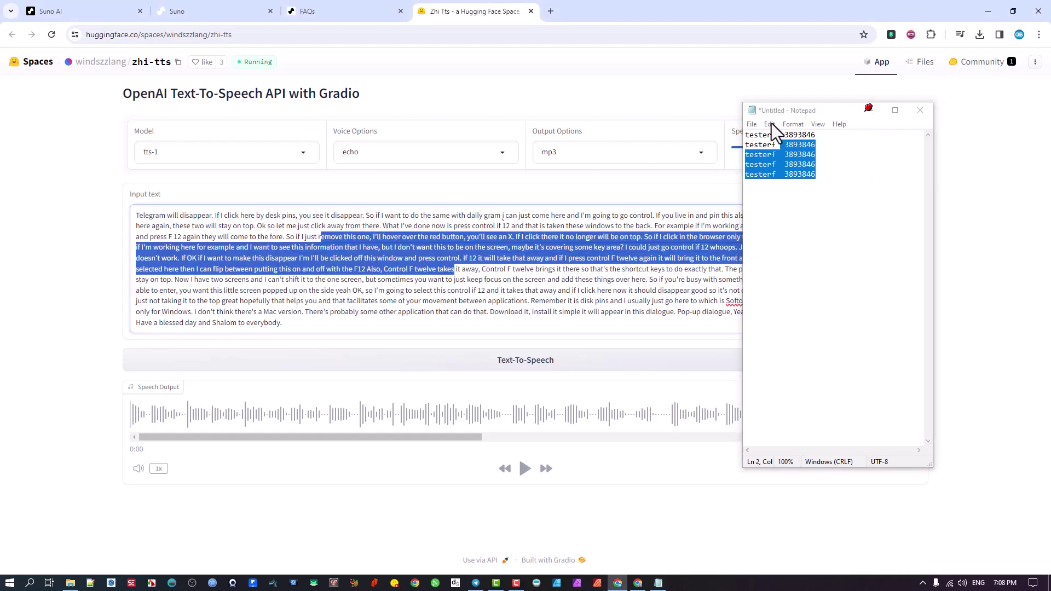
{"action": "left_click_drag", "start_coordinate": [784, 109], "coordinate": [819, 104]}
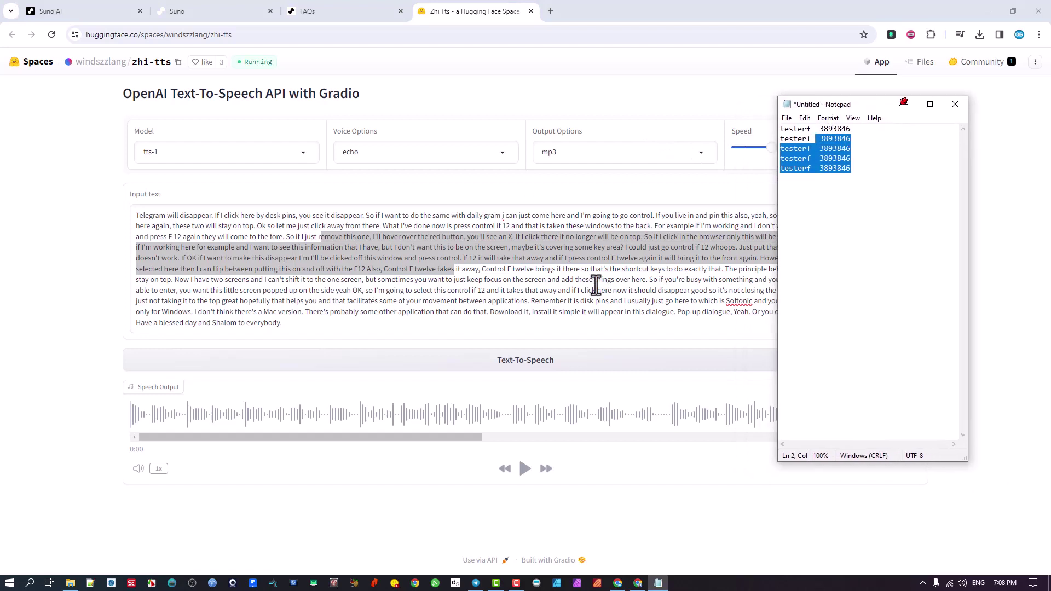
{"action": "left_click", "coordinate": [464, 262]}
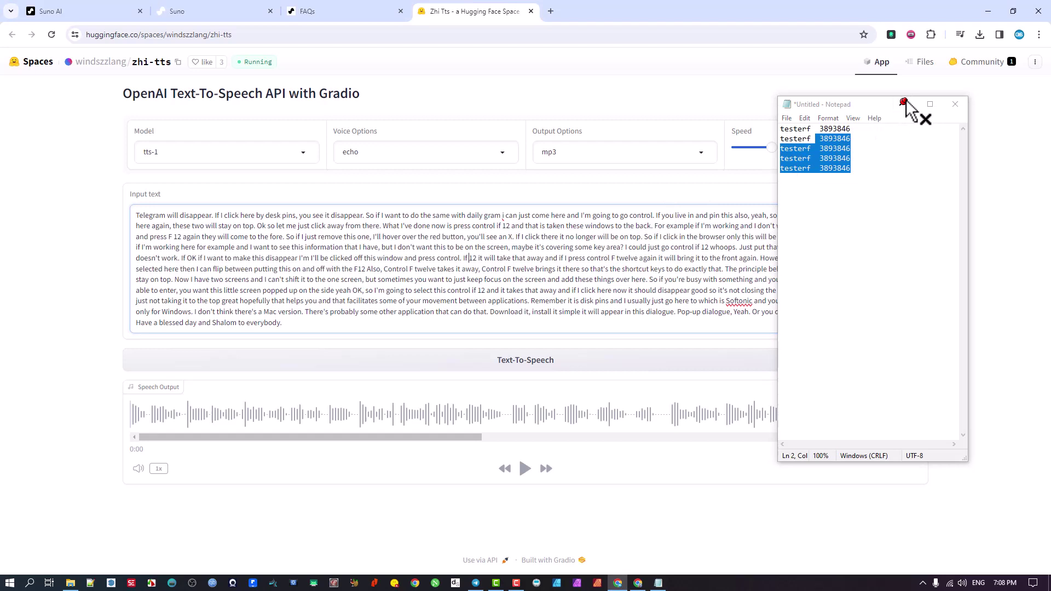
{"action": "left_click", "coordinate": [865, 170]}
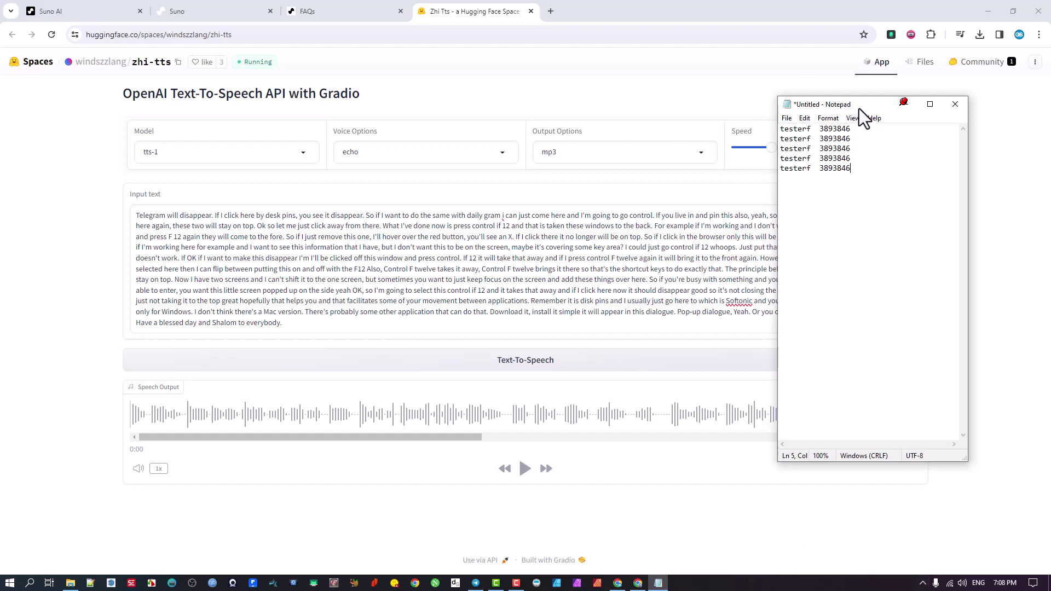
{"action": "left_click_drag", "start_coordinate": [859, 109], "coordinate": [866, 117]}
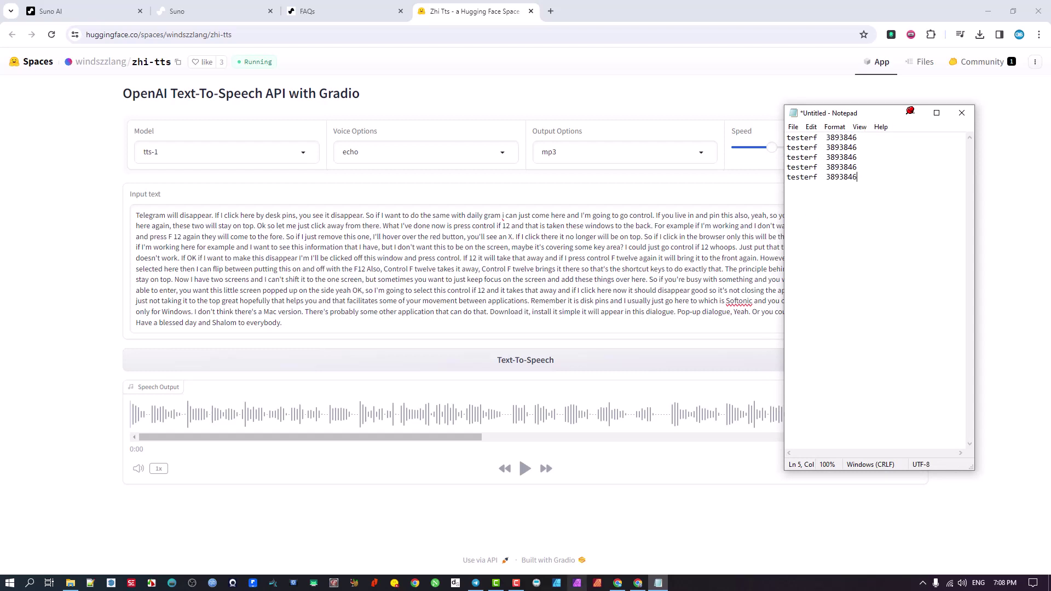
- Launch a new Notepad by searching 'note', move it to the upper left, and type 'Hello the future'
{"action": "left_click", "coordinate": [30, 583]}
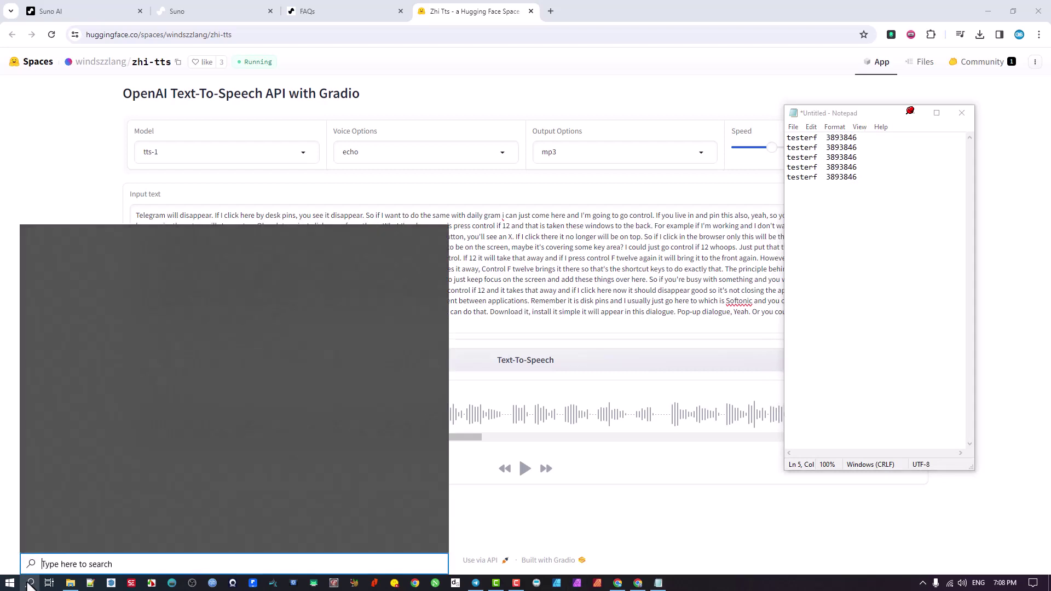
{"action": "type", "text": "n"}
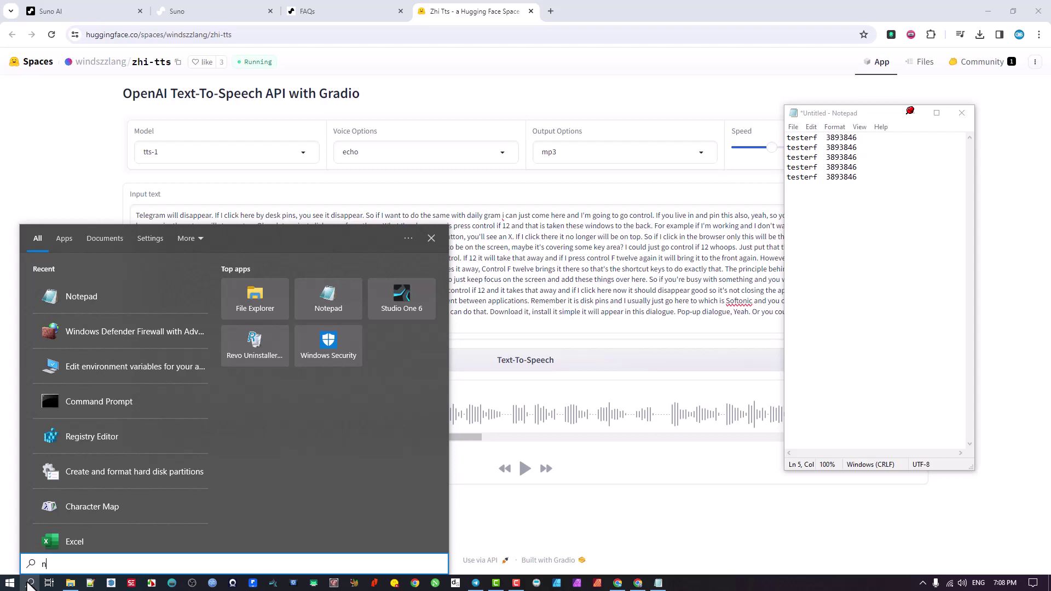
{"action": "type", "text": "ote"}
{"action": "left_click", "coordinate": [31, 583]}
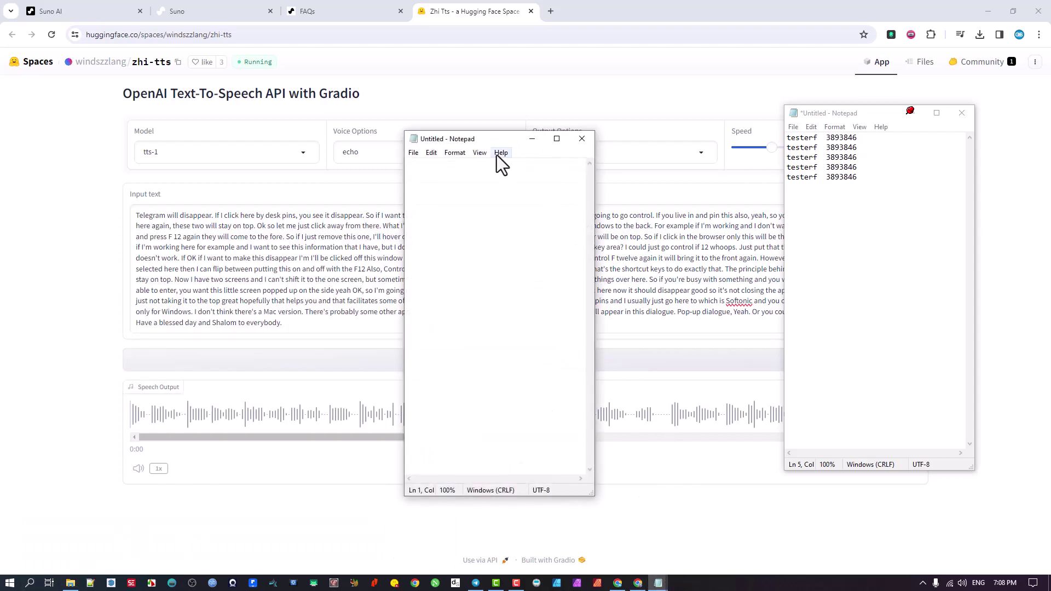
{"action": "left_click_drag", "start_coordinate": [418, 138], "coordinate": [147, 70]}
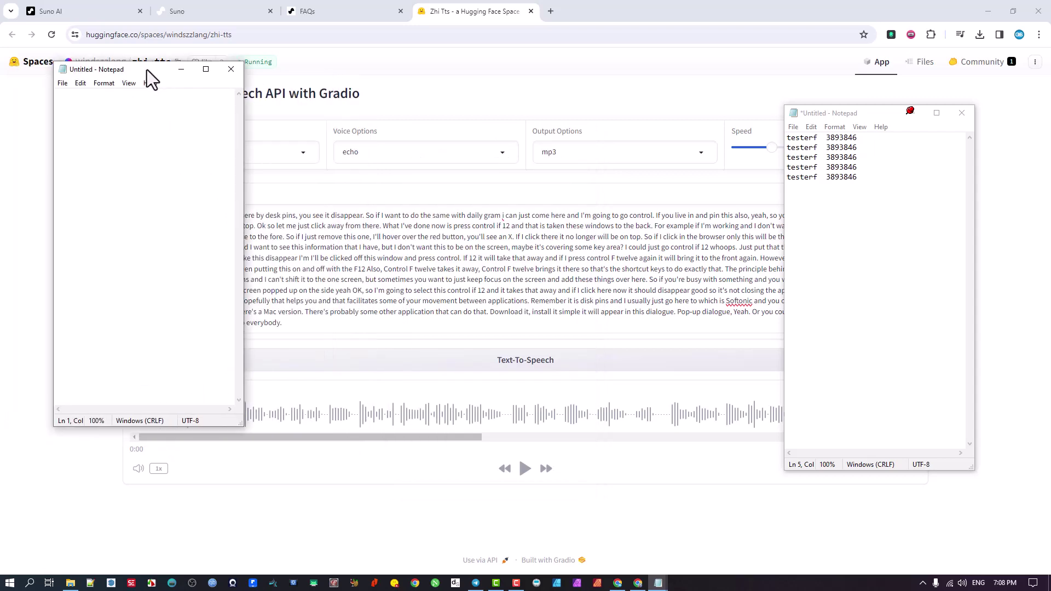
{"action": "type", "text": "He"}
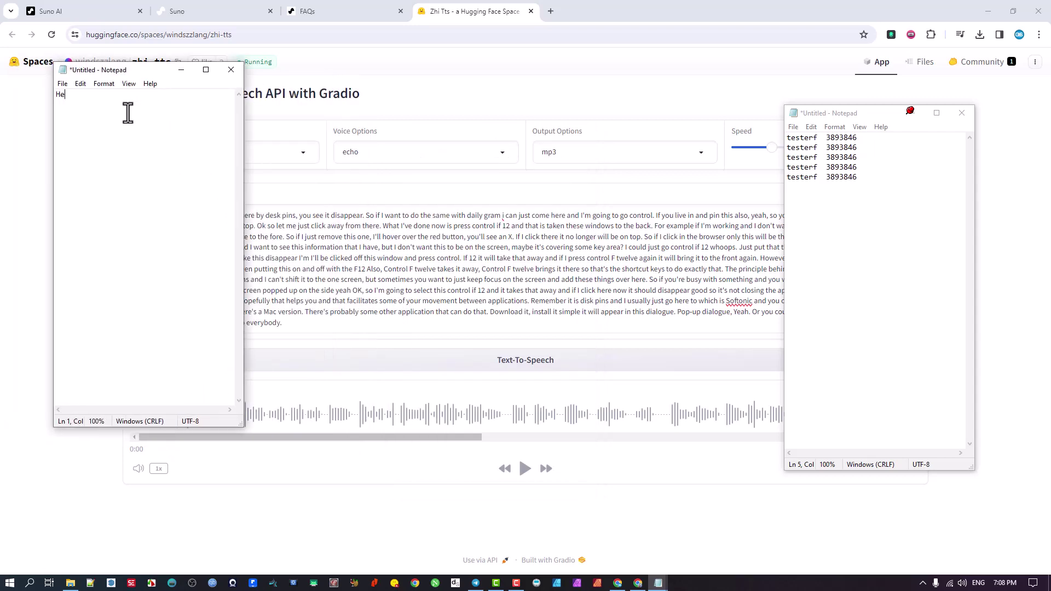
{"action": "type", "text": "llo the future"}
- Pin the 'Hello the future' Notepad on top with DeskPins and select some page text
{"action": "left_click", "coordinate": [923, 584]}
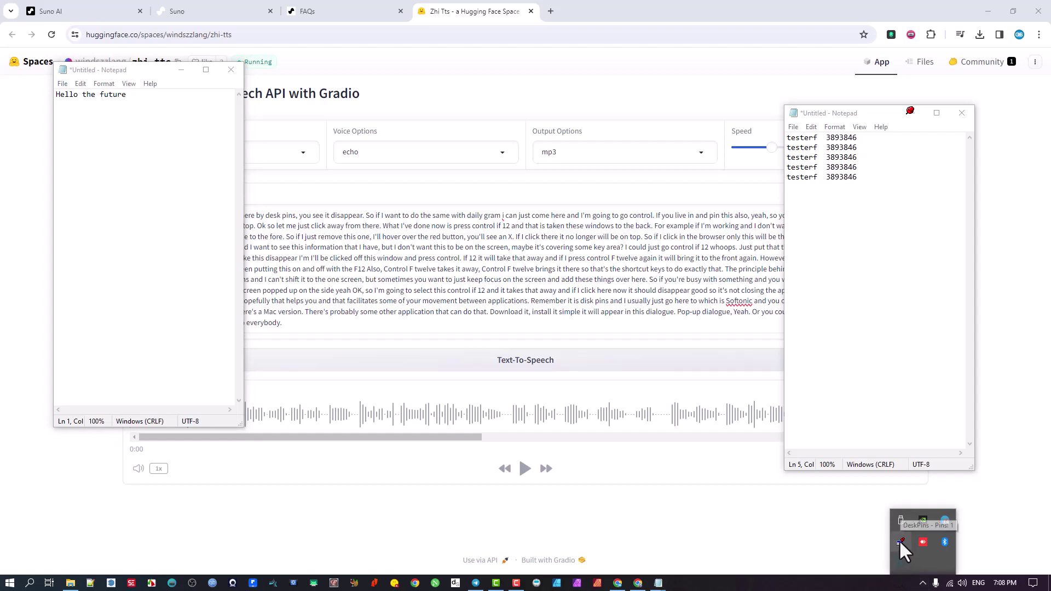
{"action": "left_click", "coordinate": [900, 541]}
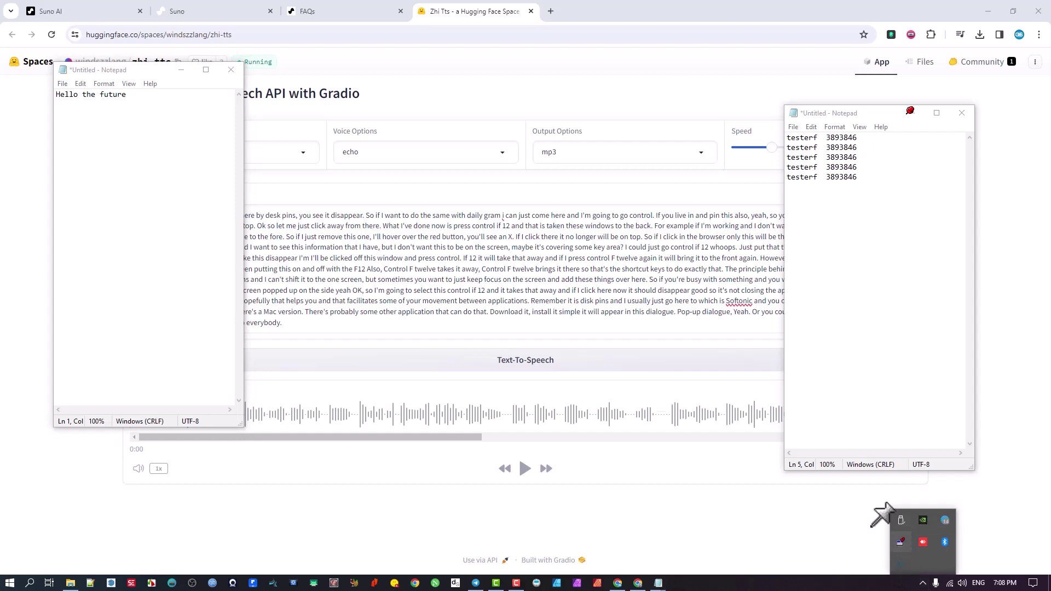
{"action": "left_click", "coordinate": [158, 147]}
{"action": "left_click", "coordinate": [566, 238]}
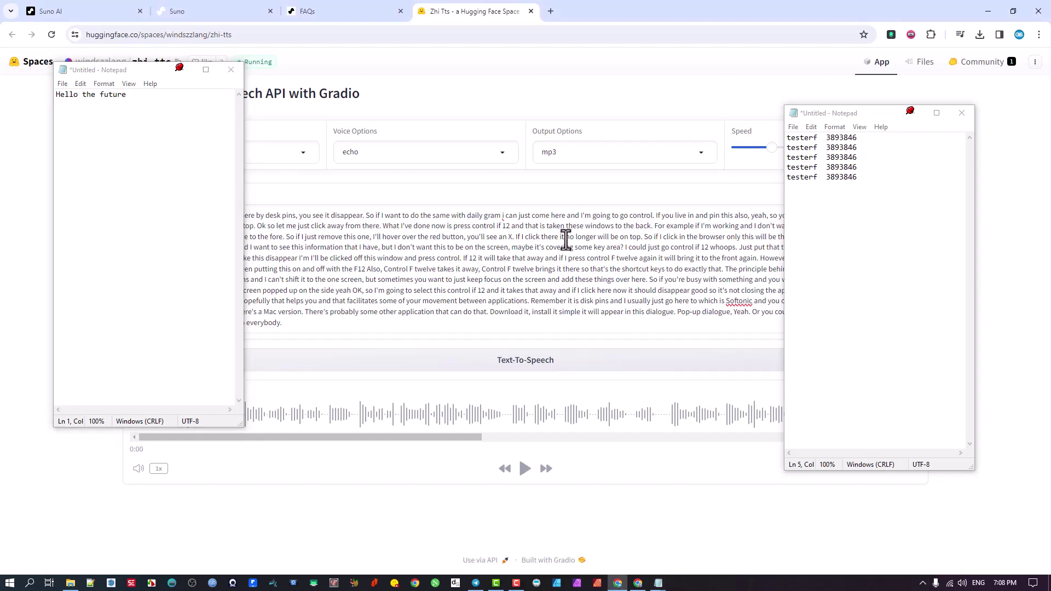
{"action": "left_click_drag", "start_coordinate": [712, 226], "coordinate": [578, 247]}
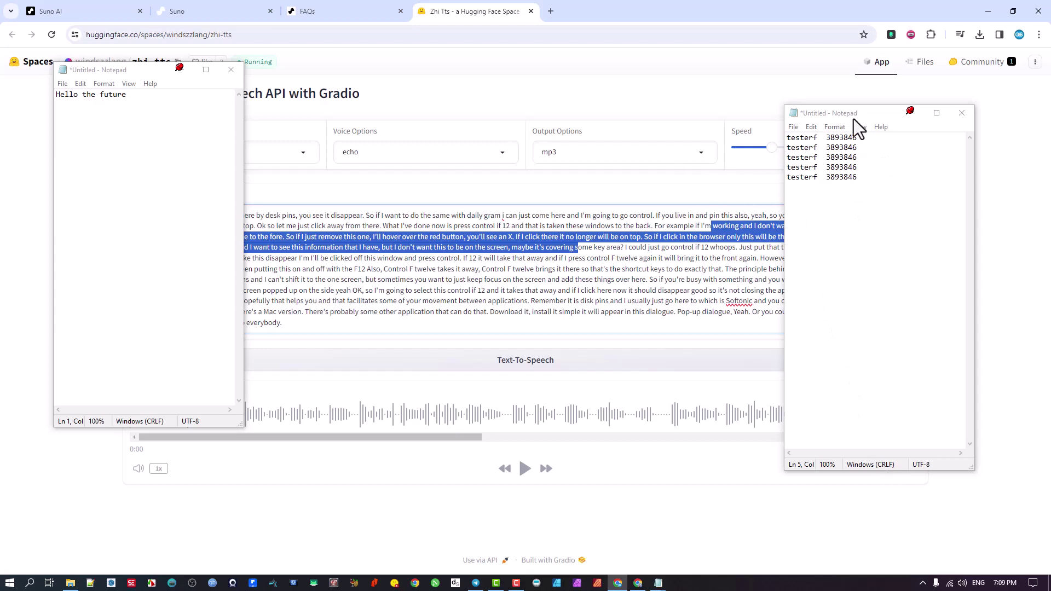
- Shorten both Notepad windows and stack them along the right edge of the screen
{"action": "left_click_drag", "start_coordinate": [854, 118], "coordinate": [892, 102]}
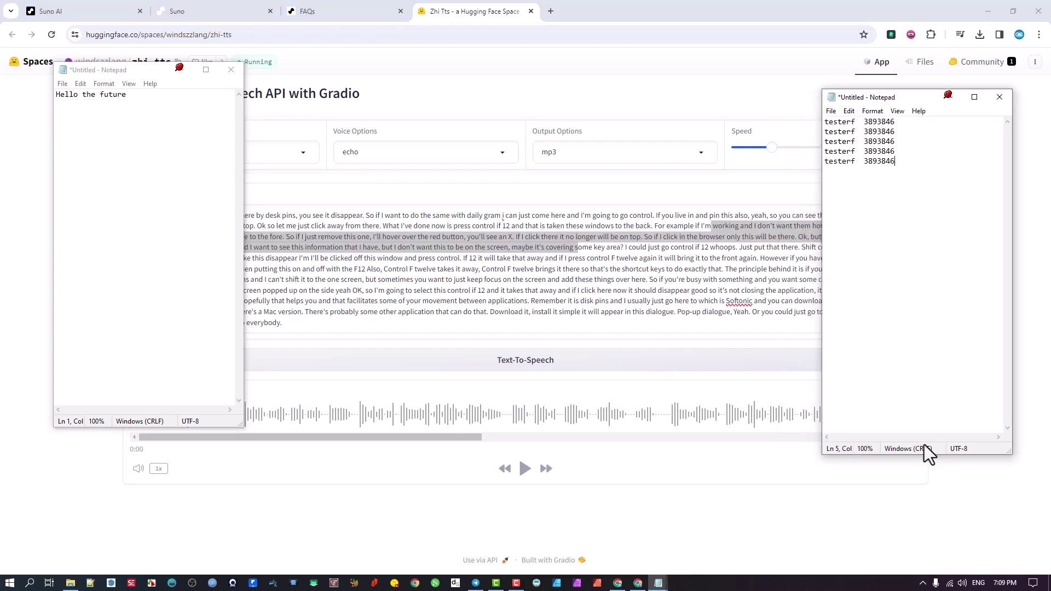
{"action": "left_click_drag", "start_coordinate": [923, 455], "coordinate": [924, 249]}
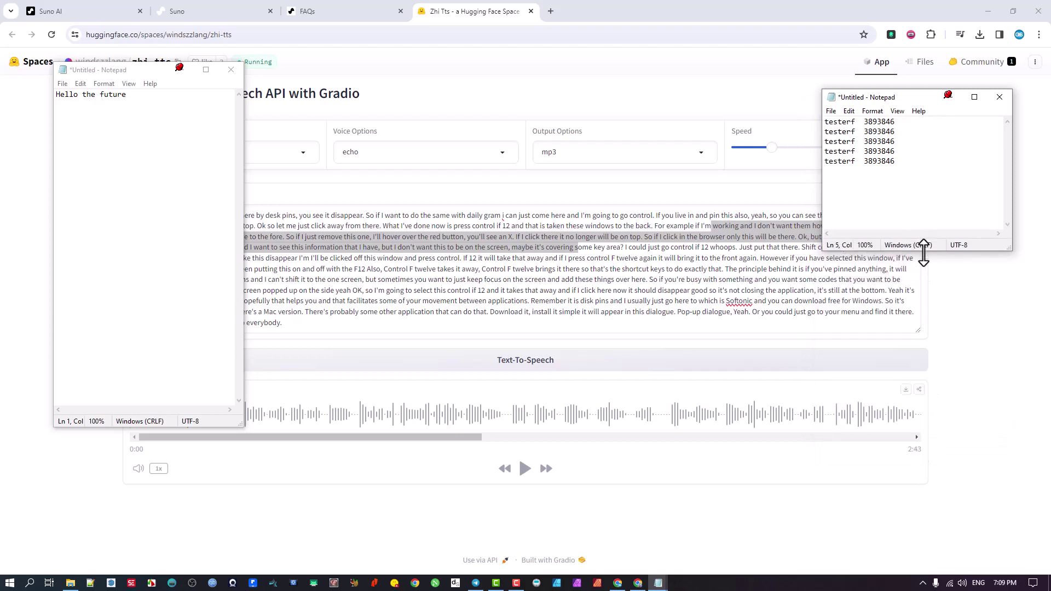
{"action": "left_click", "coordinate": [124, 71]}
{"action": "left_click_drag", "start_coordinate": [874, 312], "coordinate": [708, 192]}
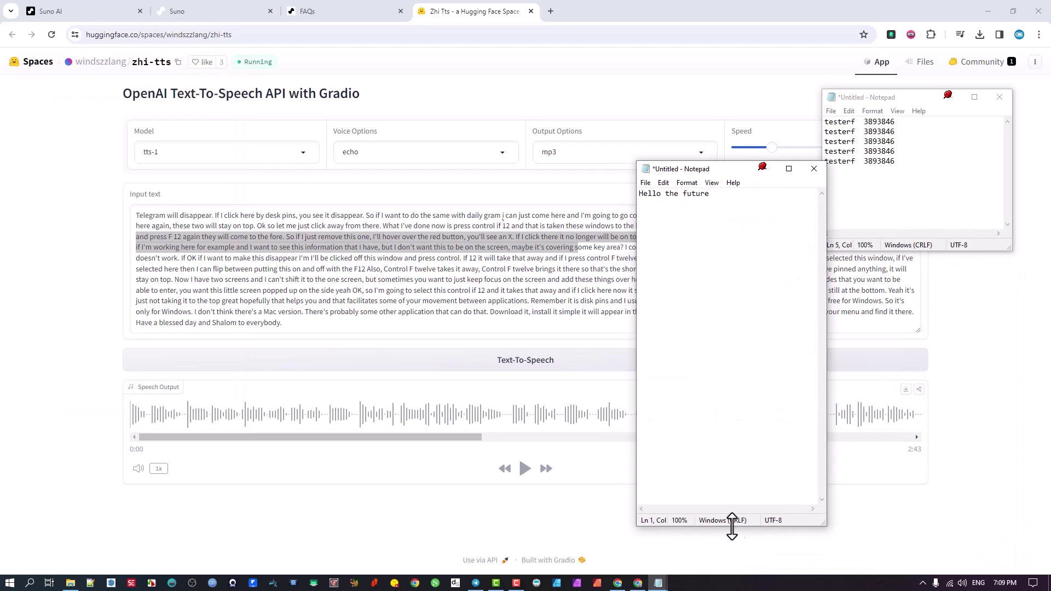
{"action": "left_click_drag", "start_coordinate": [733, 524], "coordinate": [724, 294]}
{"action": "left_click_drag", "start_coordinate": [711, 173], "coordinate": [899, 278]}
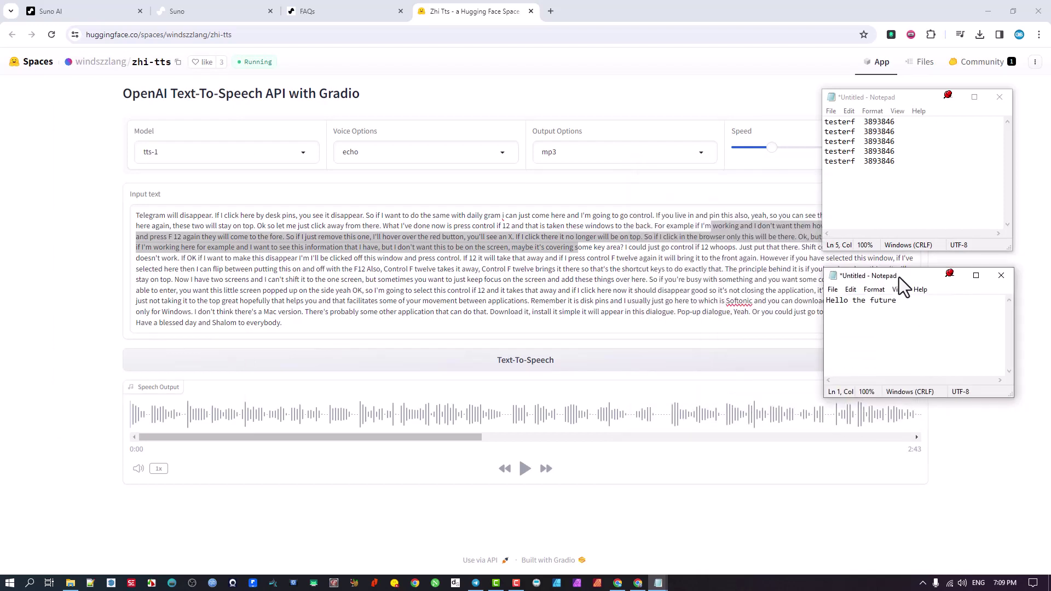
{"action": "left_click", "coordinate": [923, 584]}
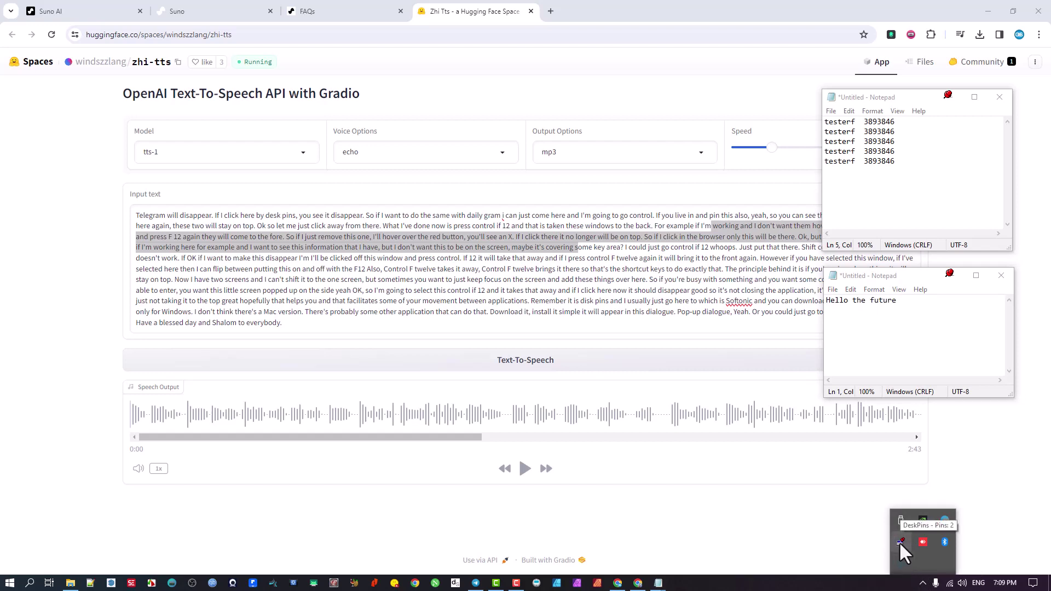
- Open the DeskPins tray icon's context menu
{"action": "right_click", "coordinate": [900, 542]}
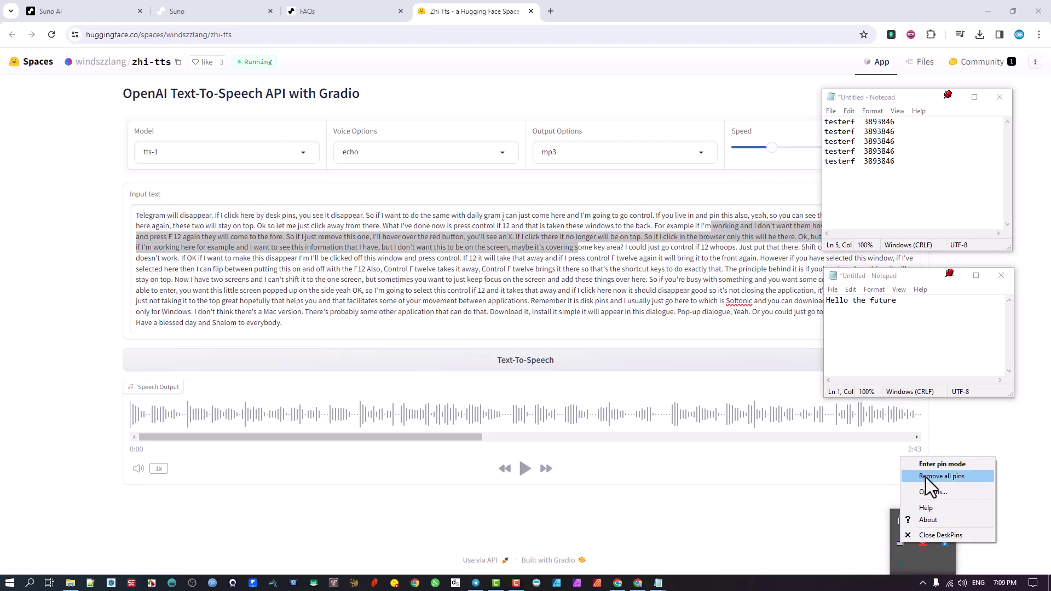
- Open DeskPins Options, centre the dialog, view the Pins tab, then return to Hotkeys
{"action": "left_click", "coordinate": [932, 492]}
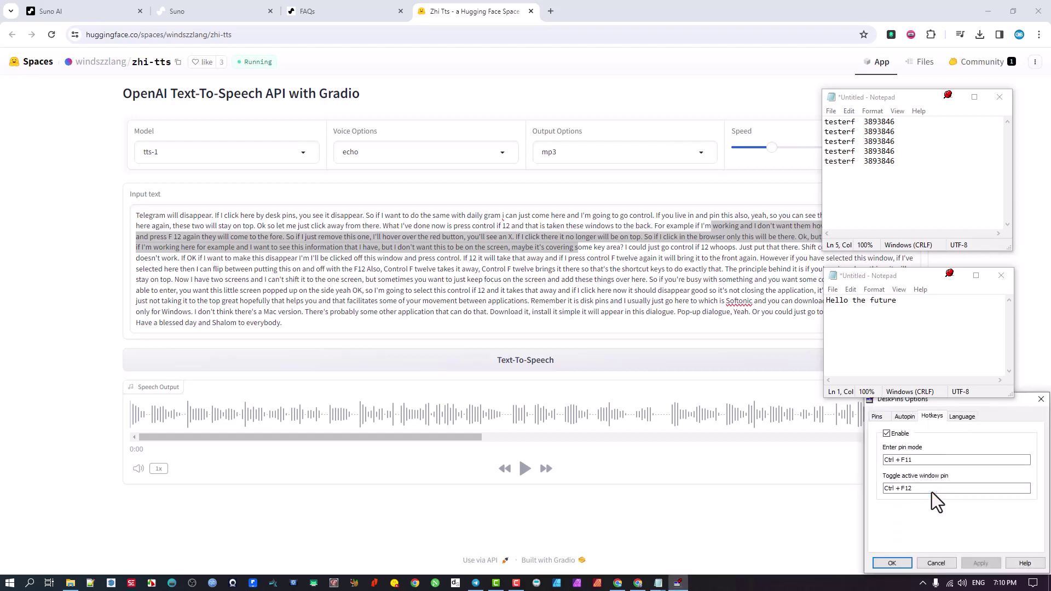
{"action": "left_click_drag", "start_coordinate": [1019, 407], "coordinate": [633, 336]}
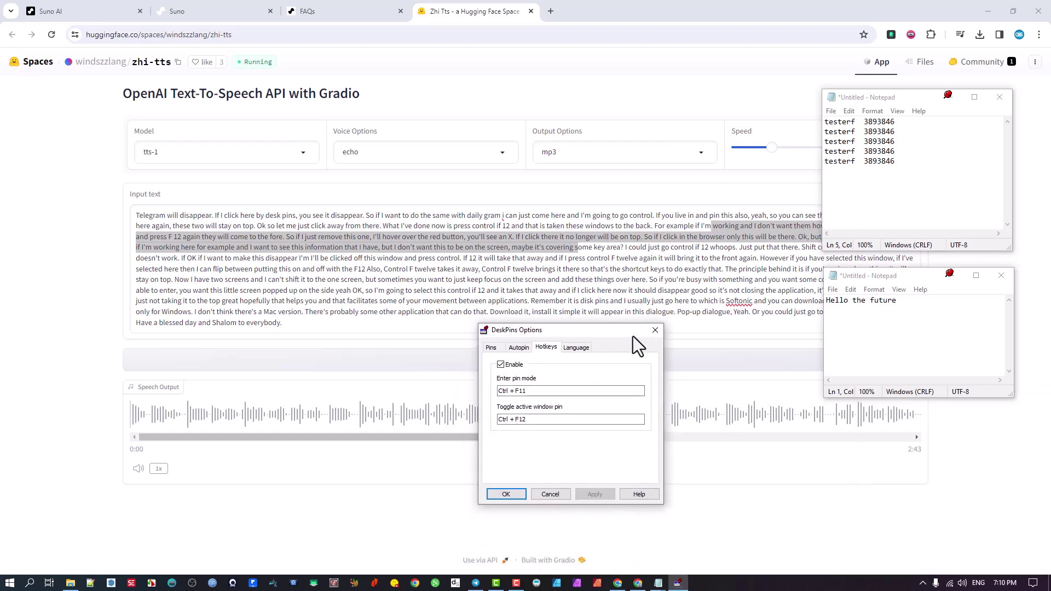
{"action": "left_click", "coordinate": [493, 347]}
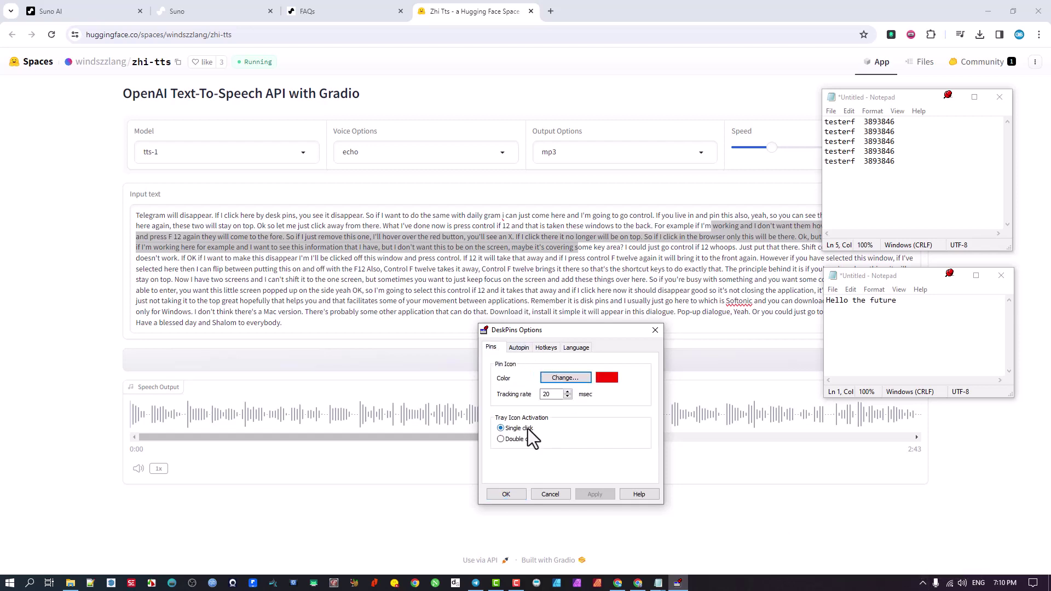
{"action": "left_click", "coordinate": [546, 349]}
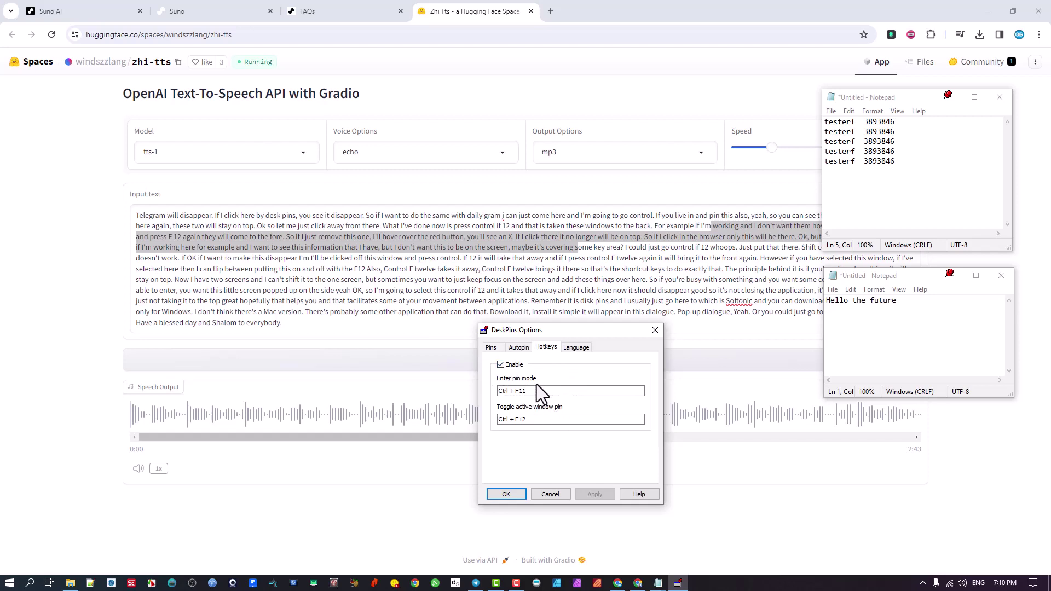
- Reopen the DeskPins tray menu, then dismiss it to return to the Options dialog
{"action": "left_click", "coordinate": [923, 584]}
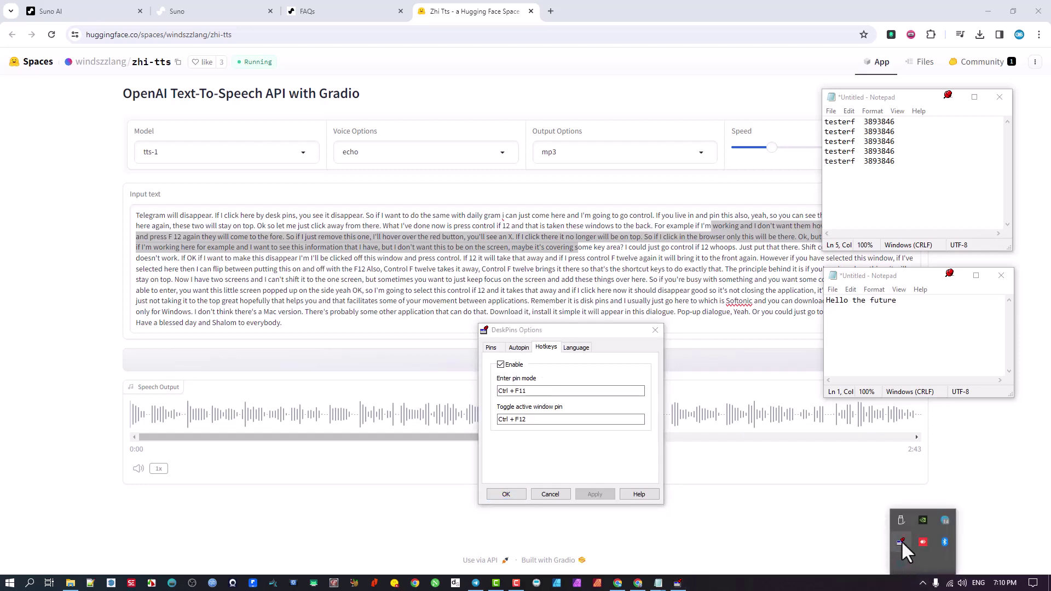
{"action": "right_click", "coordinate": [901, 540]}
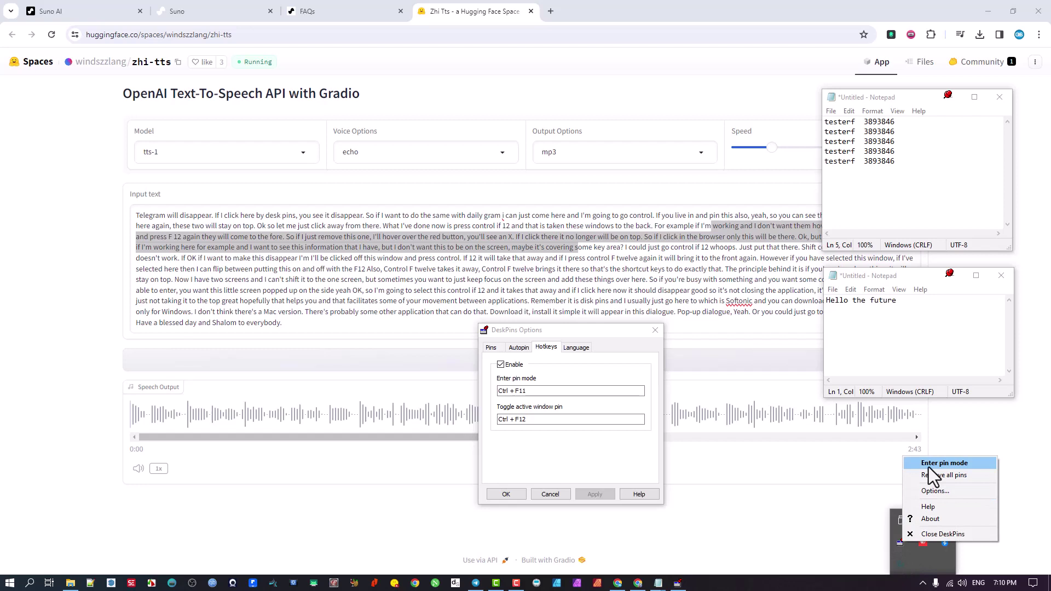
{"action": "left_click", "coordinate": [566, 332]}
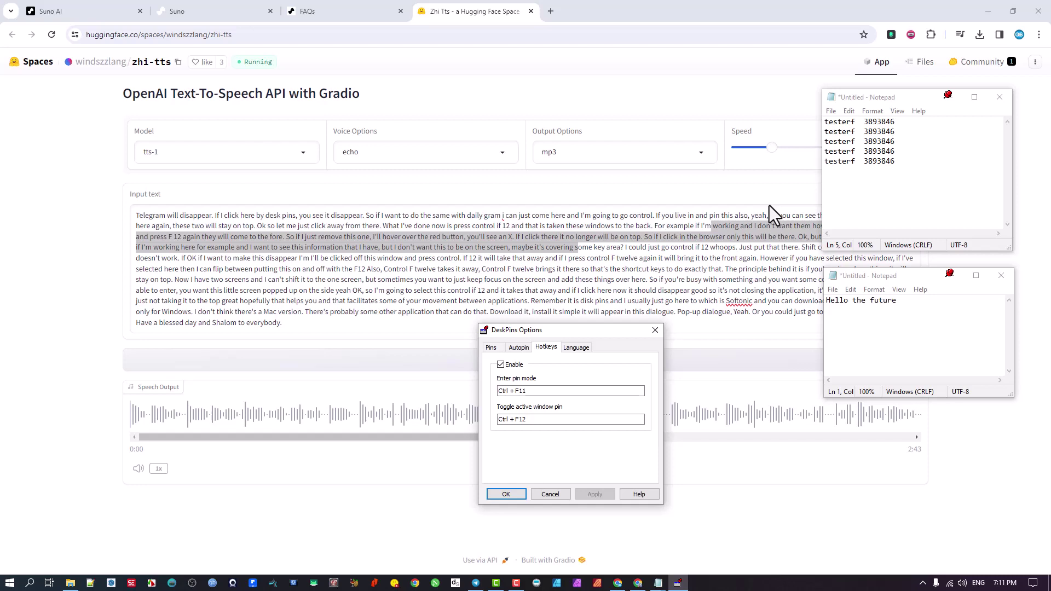
- Accept the options, then hide and restore the pinned Notepads with Ctrl+F12 while selecting page text
{"action": "left_click", "coordinate": [506, 494]}
{"action": "left_click_drag", "start_coordinate": [417, 269], "coordinate": [459, 280]}
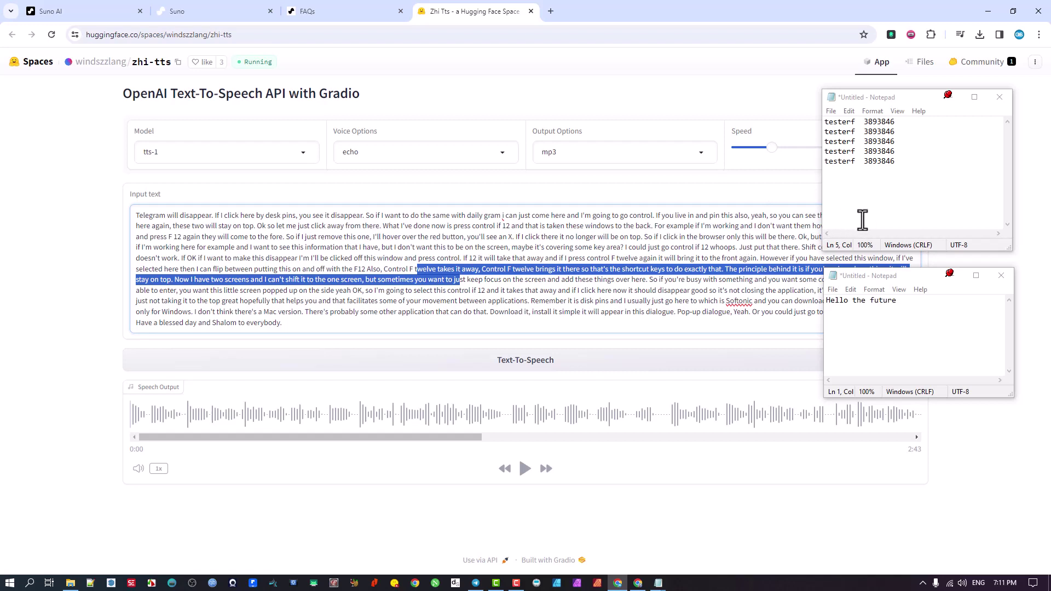
{"action": "key", "text": "ctrl+F12"}
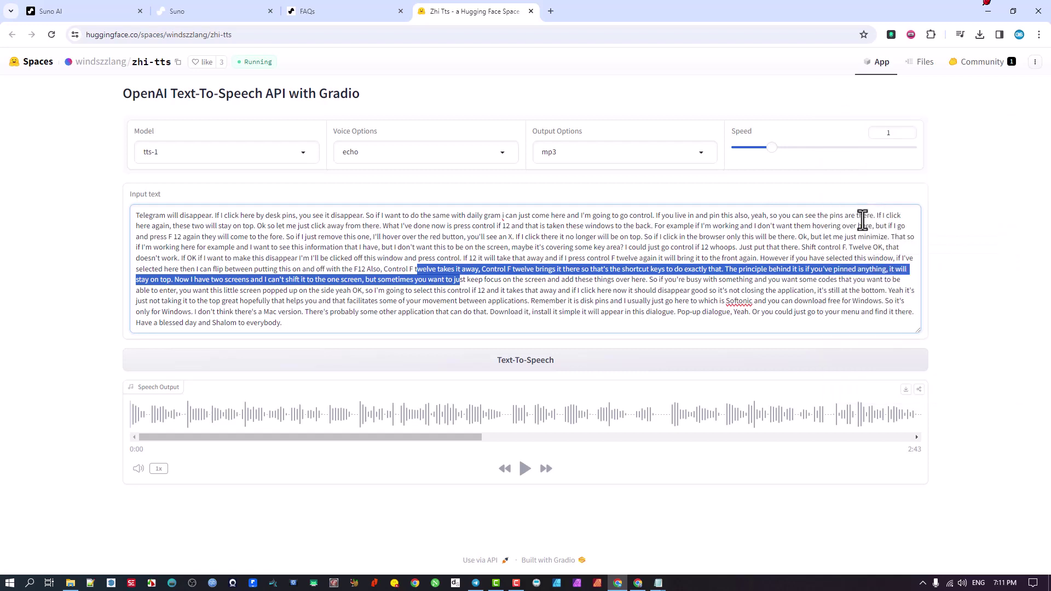
{"action": "left_click_drag", "start_coordinate": [845, 257], "coordinate": [877, 258]}
{"action": "left_click", "coordinate": [852, 239]}
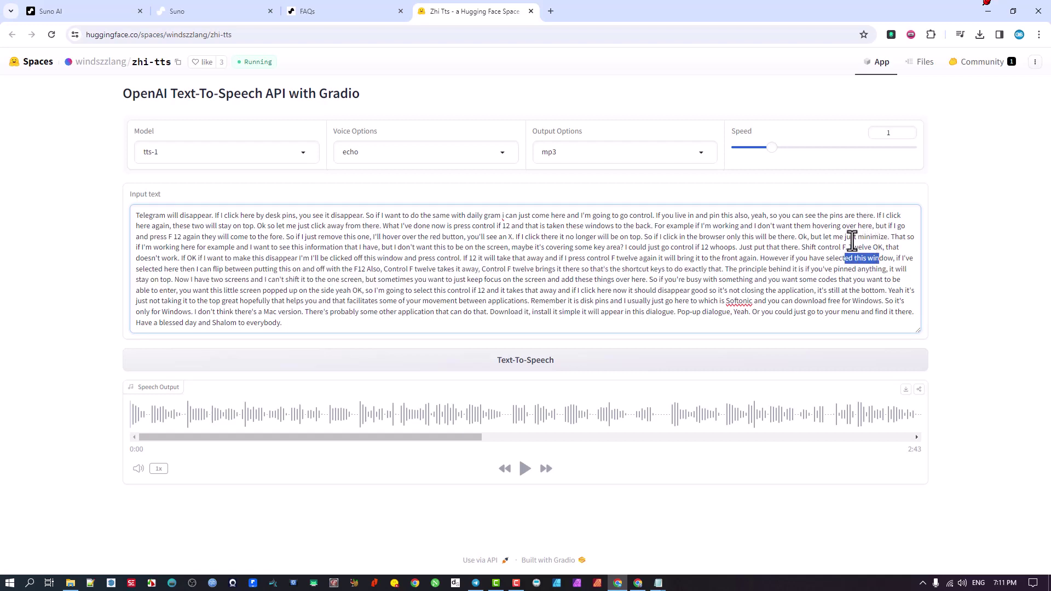
{"action": "left_click", "coordinate": [881, 258], "text": "shift"}
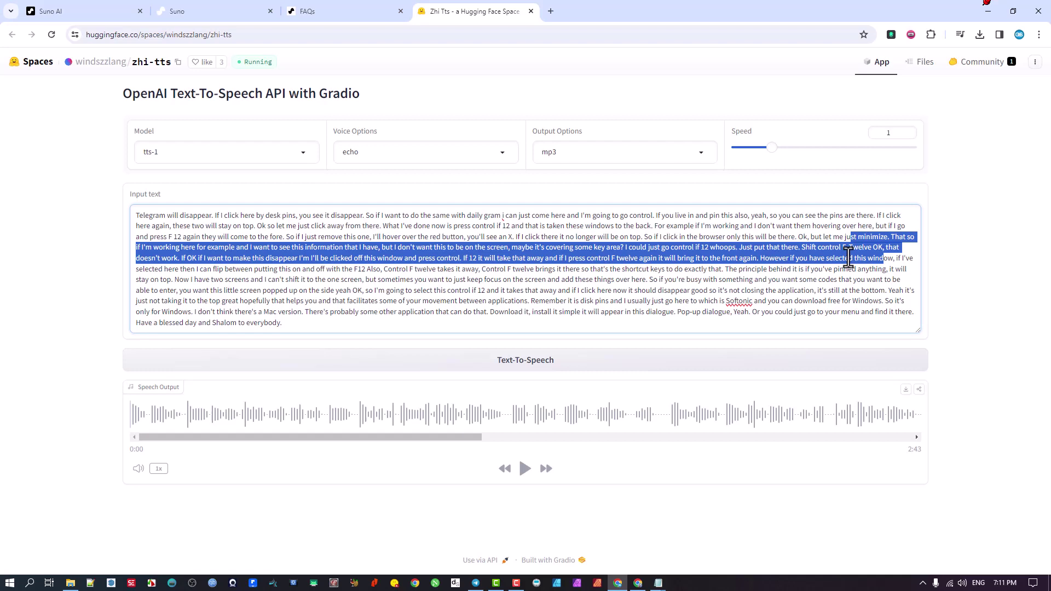
{"action": "key", "text": "ctrl+F12"}
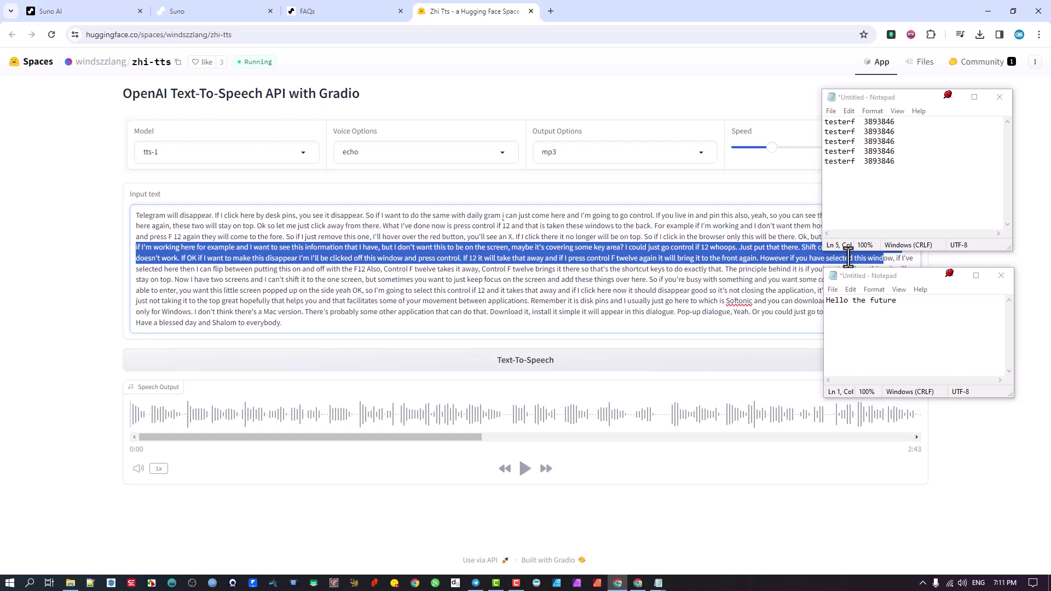
- Select the last line in the upper Notepad, then click into each Notepad window
{"action": "left_click_drag", "start_coordinate": [899, 161], "coordinate": [820, 153]}
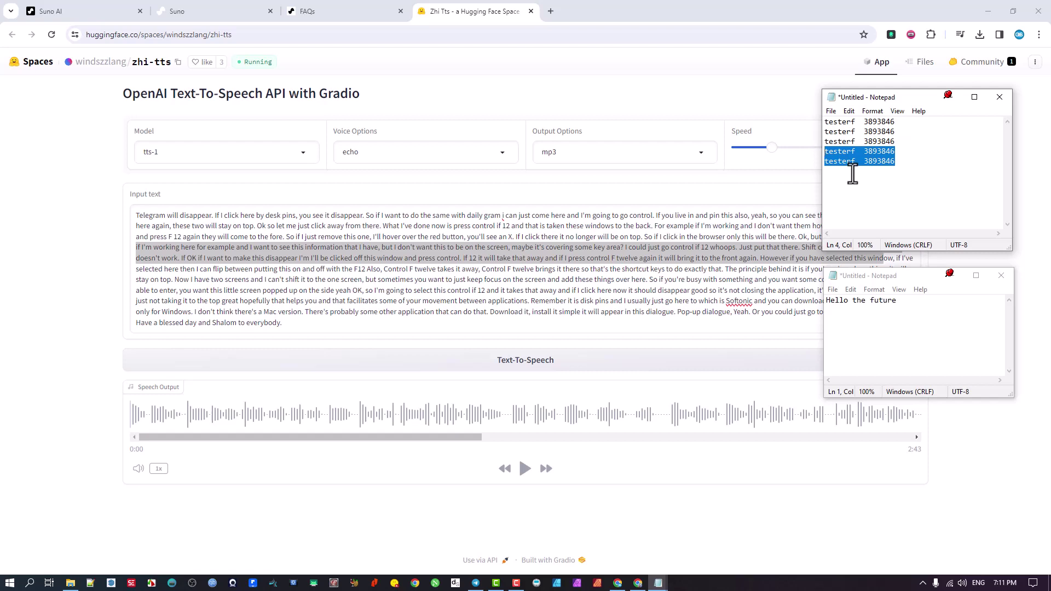
{"action": "left_click", "coordinate": [915, 321]}
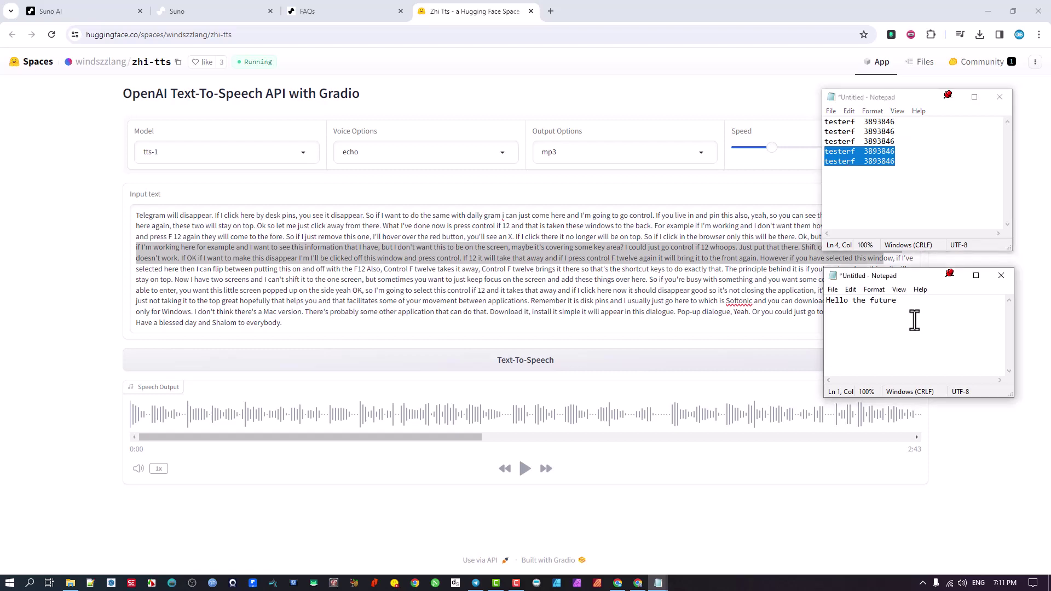
{"action": "left_click", "coordinate": [909, 194]}
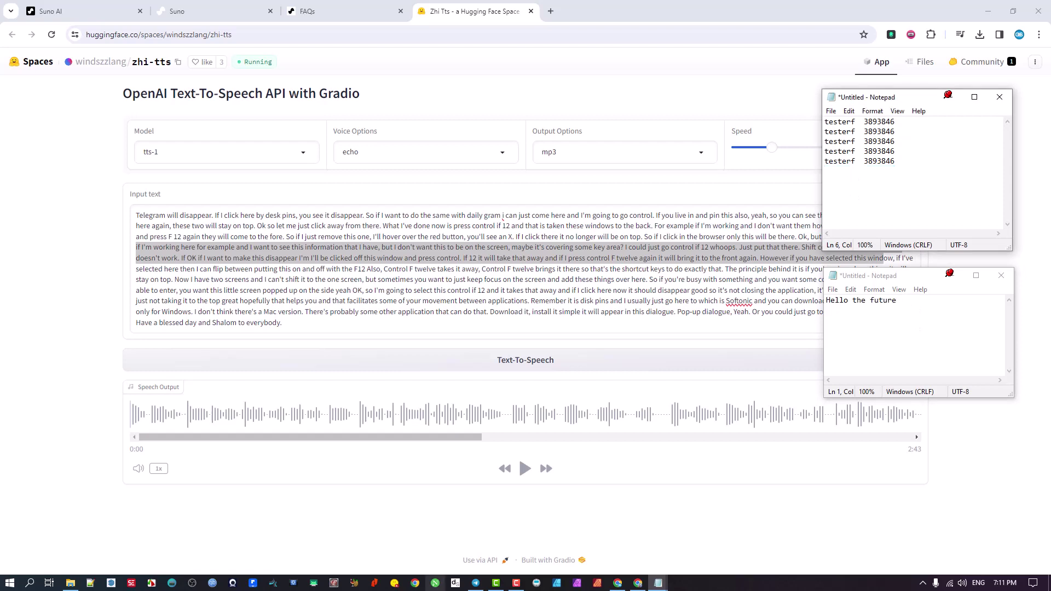
- Narrow Telegram to the Saved Messages chat, move it top-left, and pin it on top via hotkey
{"action": "left_click", "coordinate": [476, 586]}
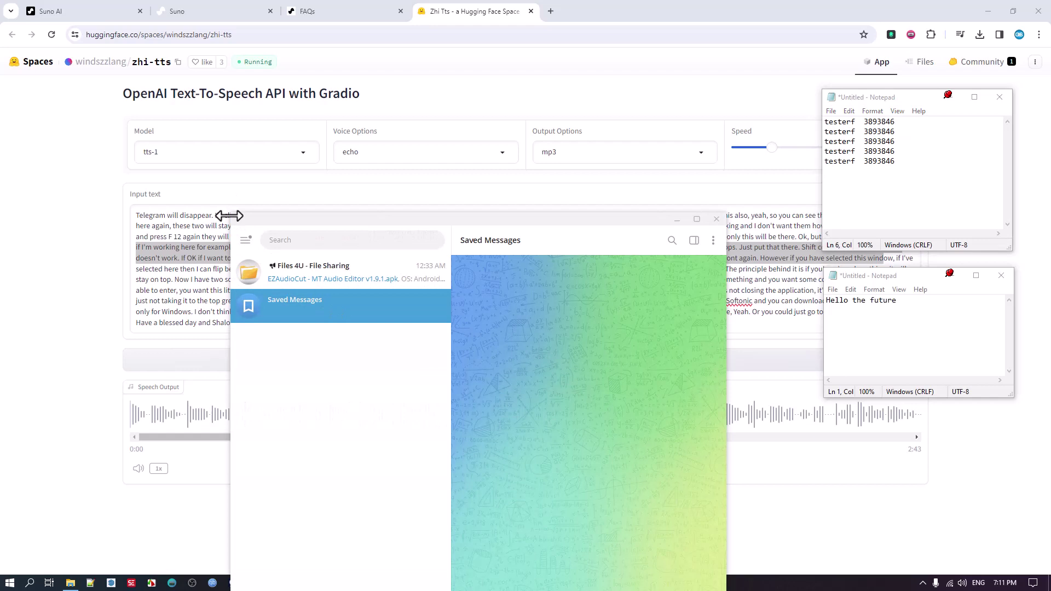
{"action": "left_click_drag", "start_coordinate": [229, 216], "coordinate": [444, 263]}
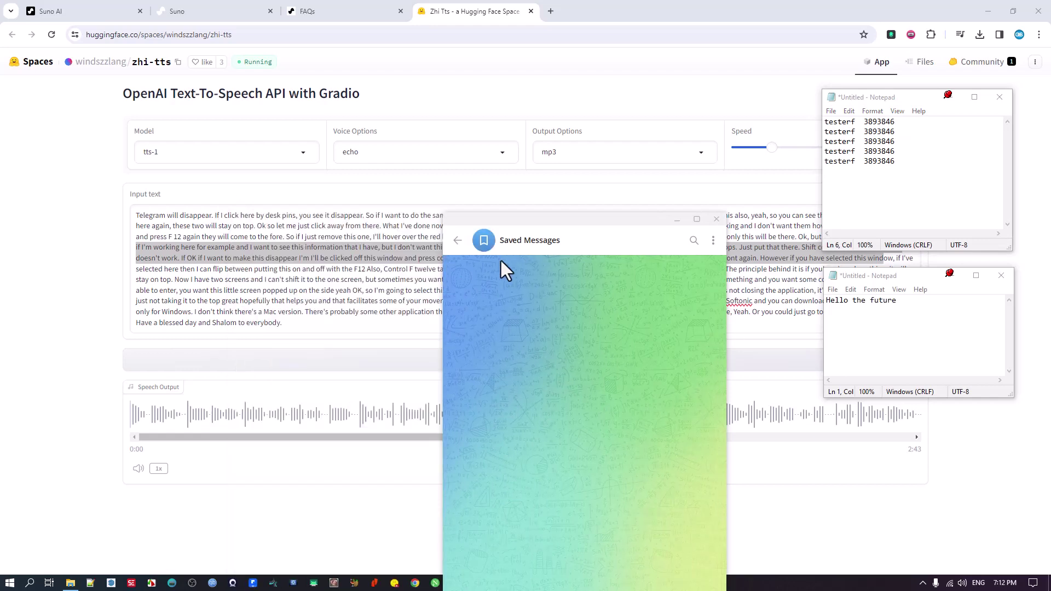
{"action": "left_click_drag", "start_coordinate": [536, 225], "coordinate": [577, 119]}
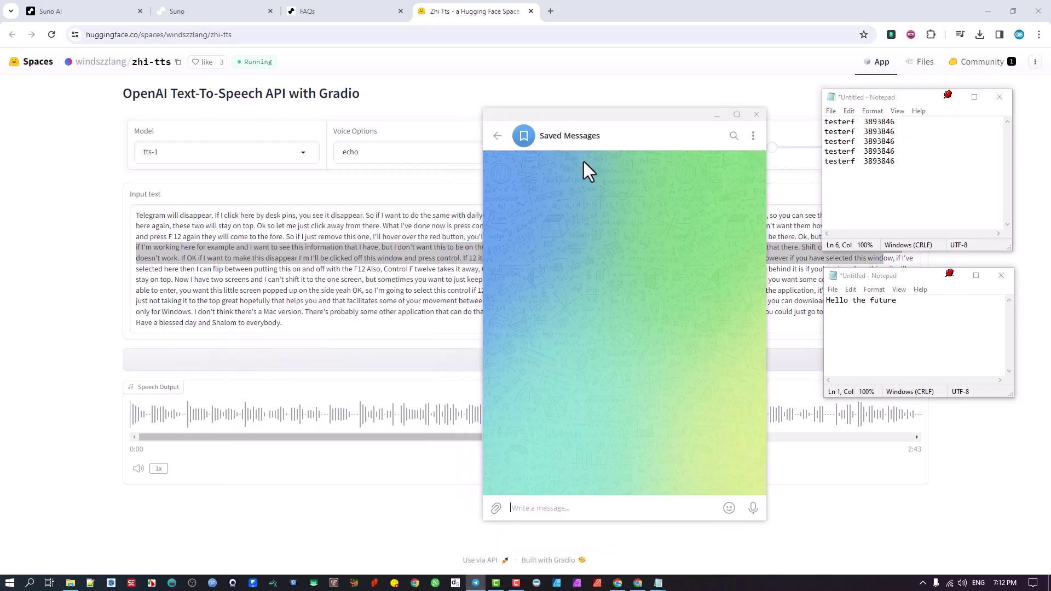
{"action": "left_click_drag", "start_coordinate": [583, 162], "coordinate": [585, 328]}
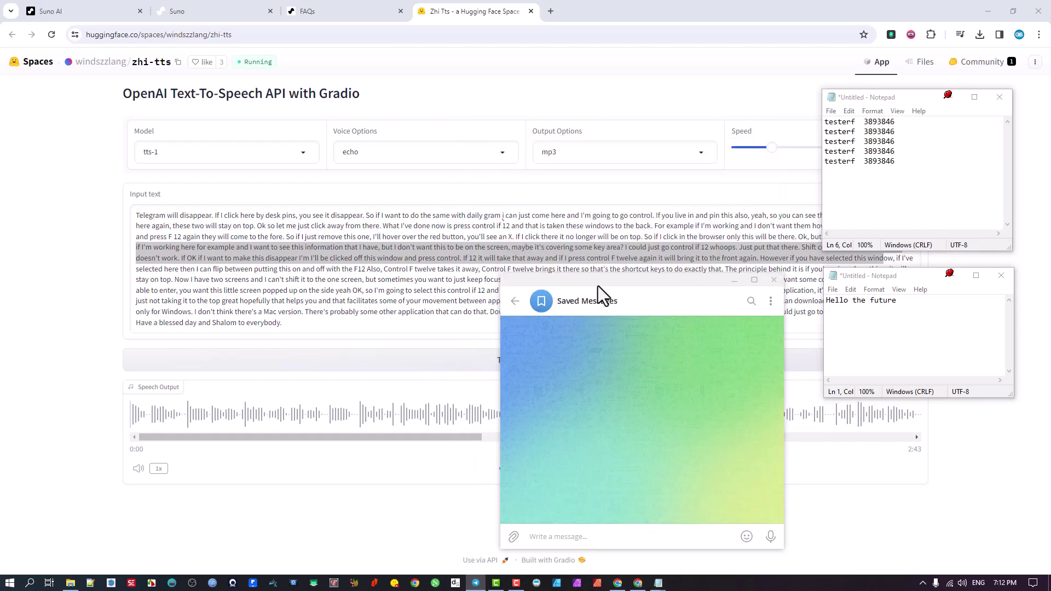
{"action": "left_click_drag", "start_coordinate": [598, 286], "coordinate": [124, 71]}
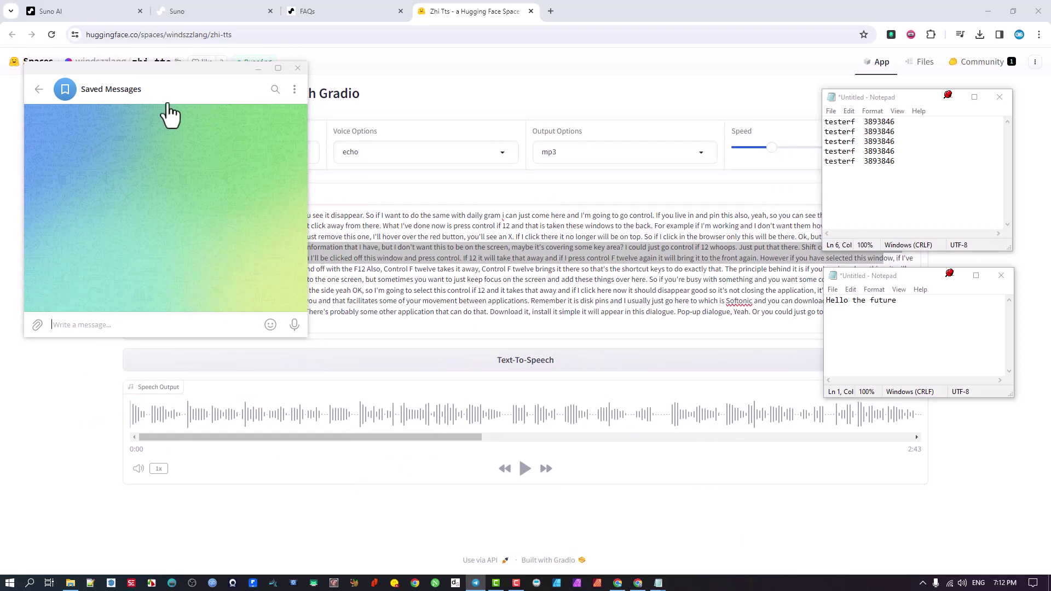
{"action": "key", "text": "ctrl+F12"}
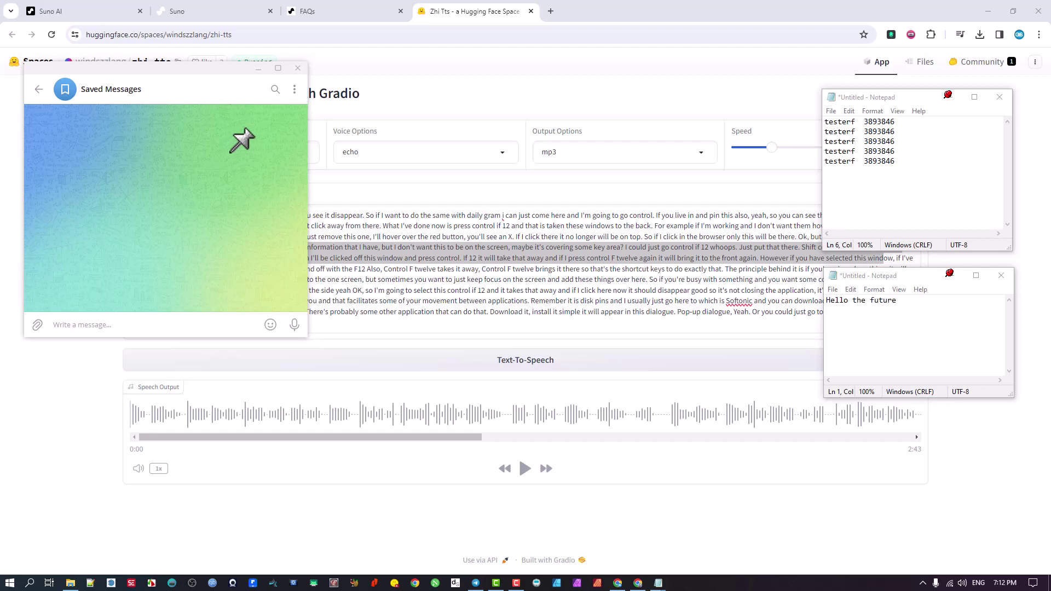
{"action": "left_click", "coordinate": [230, 69]}
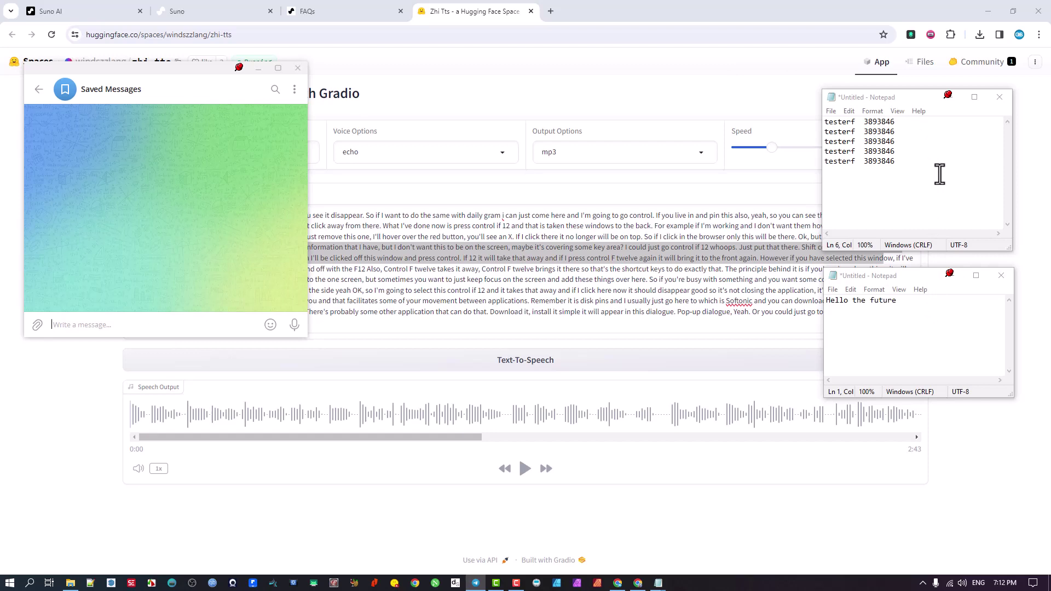
- Hide and restore the pinned Telegram and Notepad windows with Ctrl+F12 after focusing Notepad, then the browser
{"action": "key", "text": "ctrl+F12"}
{"action": "key", "text": "ctrl+F12"}
{"action": "left_click", "coordinate": [890, 96]}
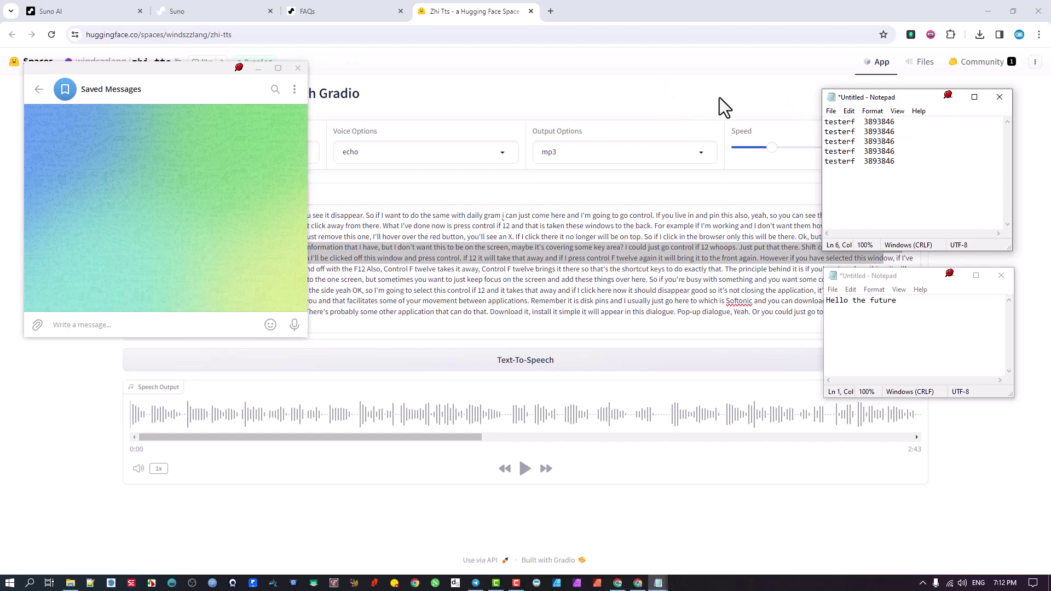
{"action": "left_click", "coordinate": [626, 91]}
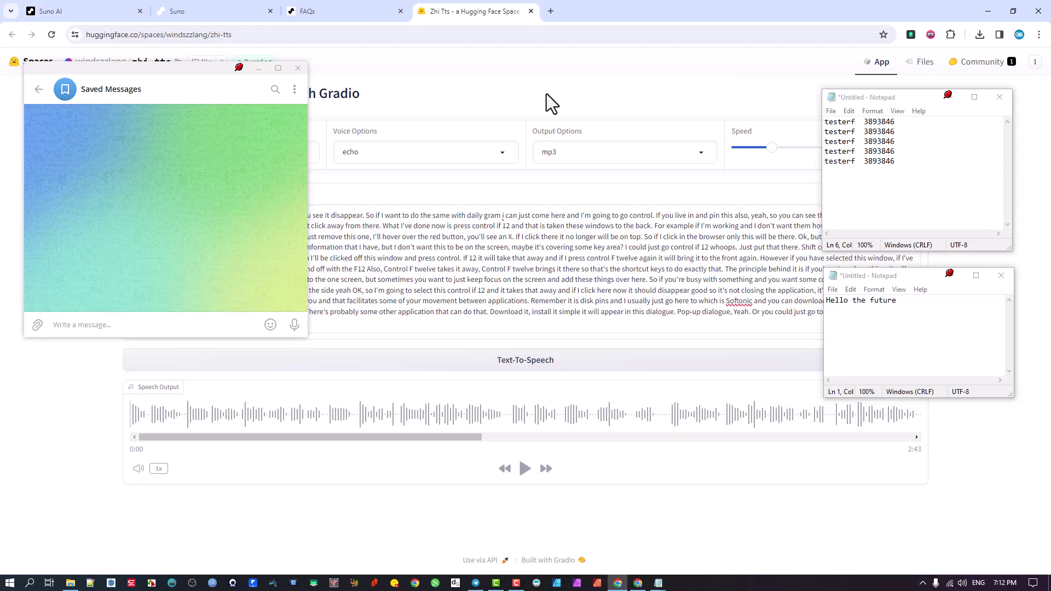
{"action": "key", "text": "ctrl+F12"}
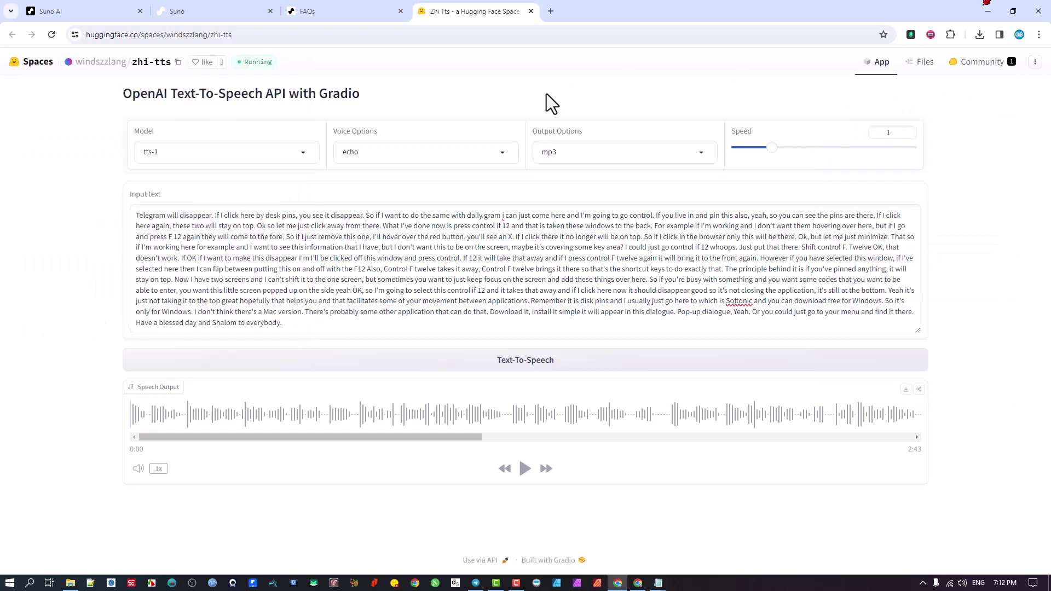
{"action": "key", "text": "ctrl+F12"}
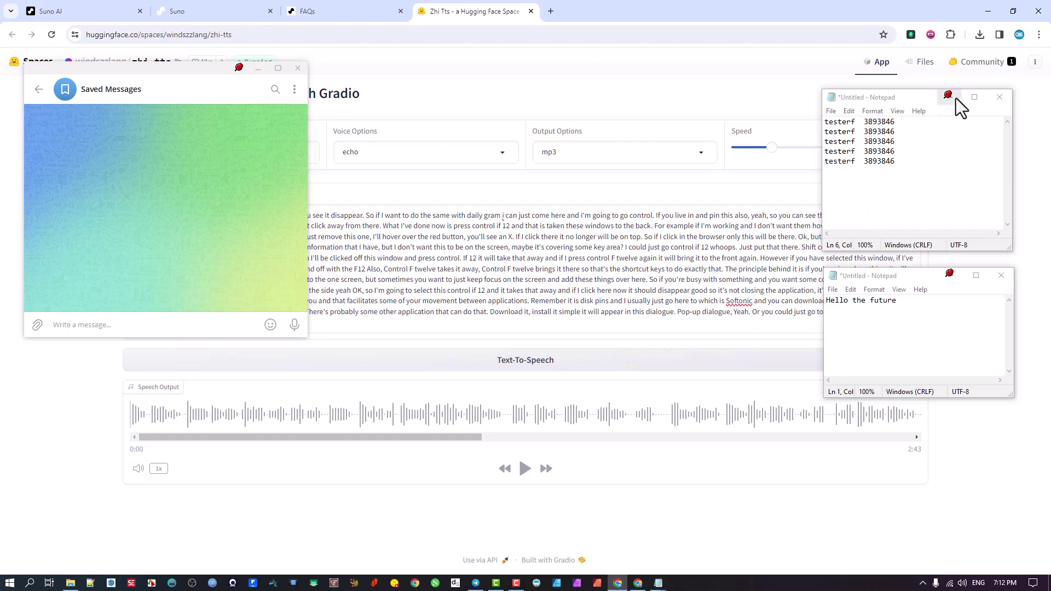
{"action": "left_click", "coordinate": [925, 584]}
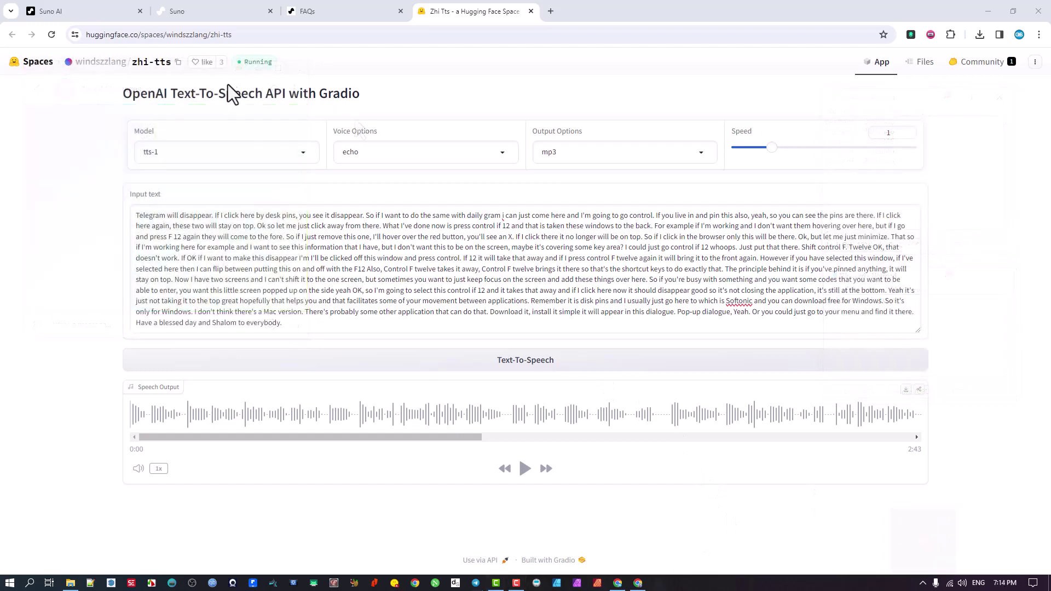
- Open a new browser tab and run a Google search for 'desk pins'
{"action": "left_click", "coordinate": [551, 11]}
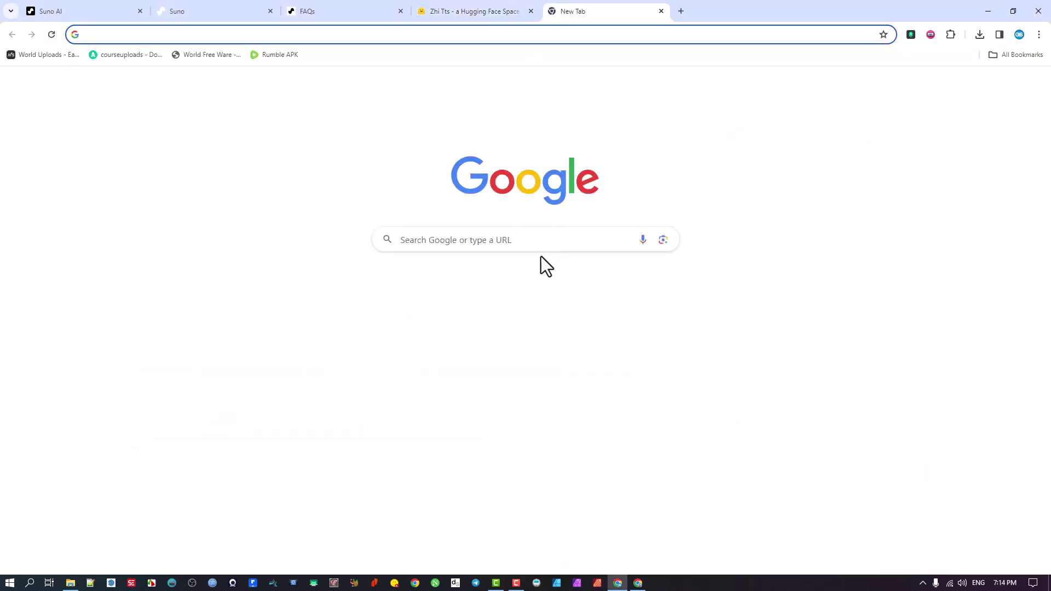
{"action": "left_click", "coordinate": [460, 239]}
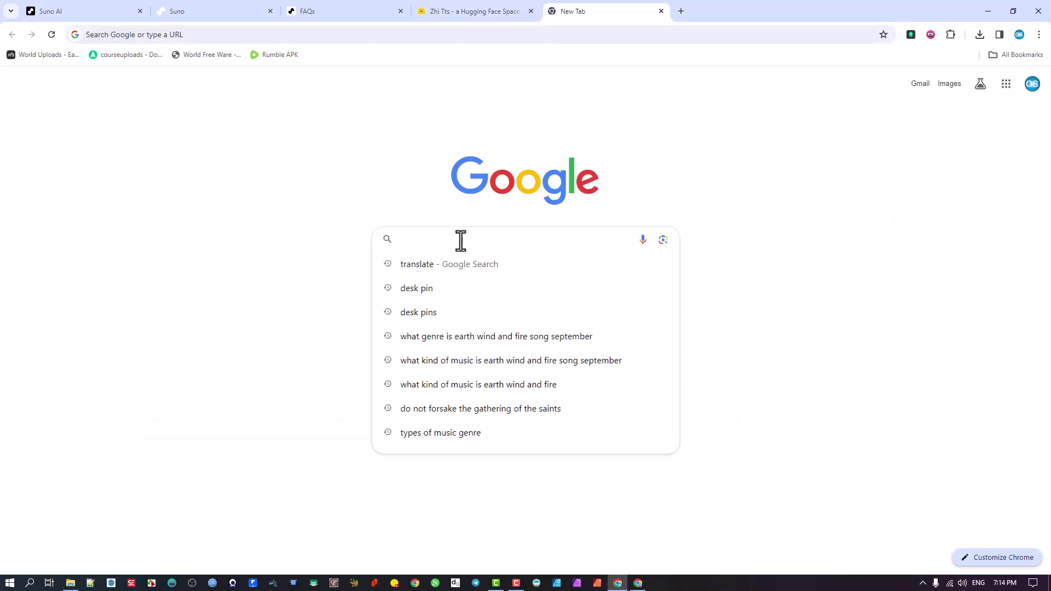
{"action": "type", "text": "desk pins"}
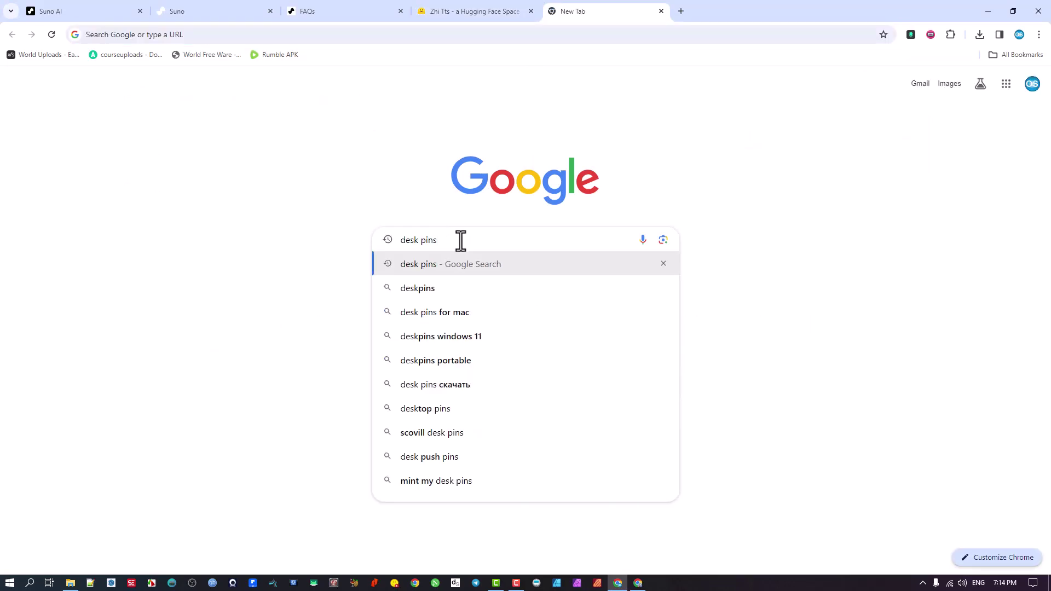
{"action": "key", "text": "Return"}
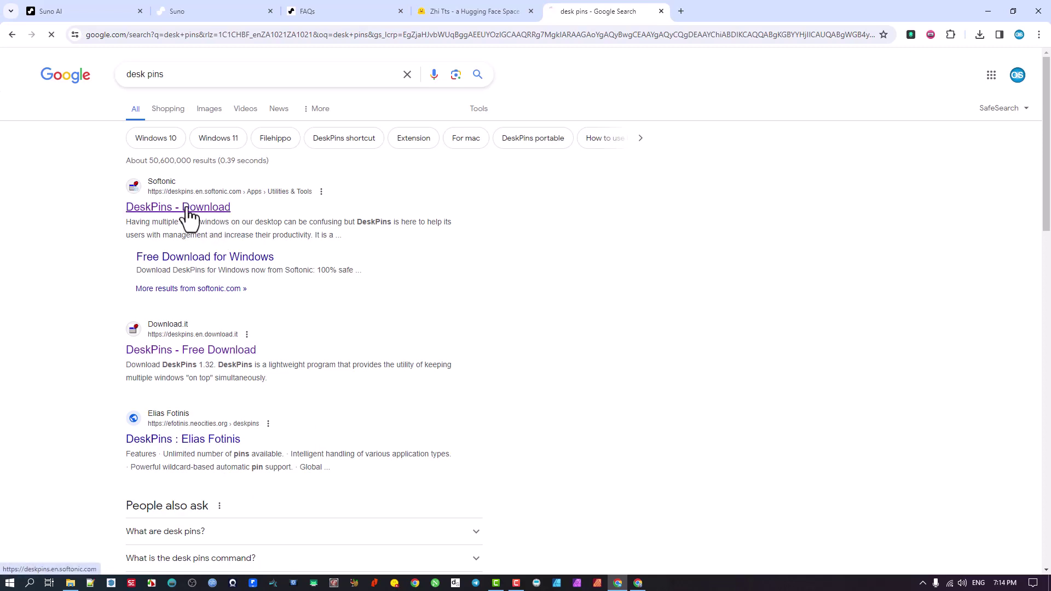
- Open Softonic's DeskPins 1.32 for Windows download page from the search results
{"action": "left_click", "coordinate": [193, 207]}
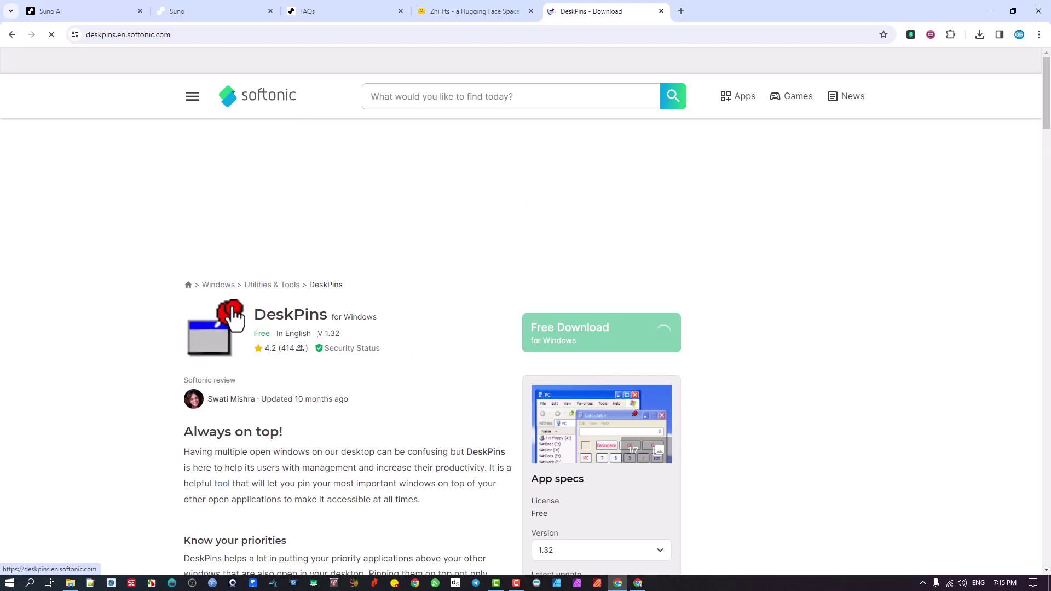
- Reveal the hidden icons in the system tray
{"action": "left_click", "coordinate": [923, 585]}
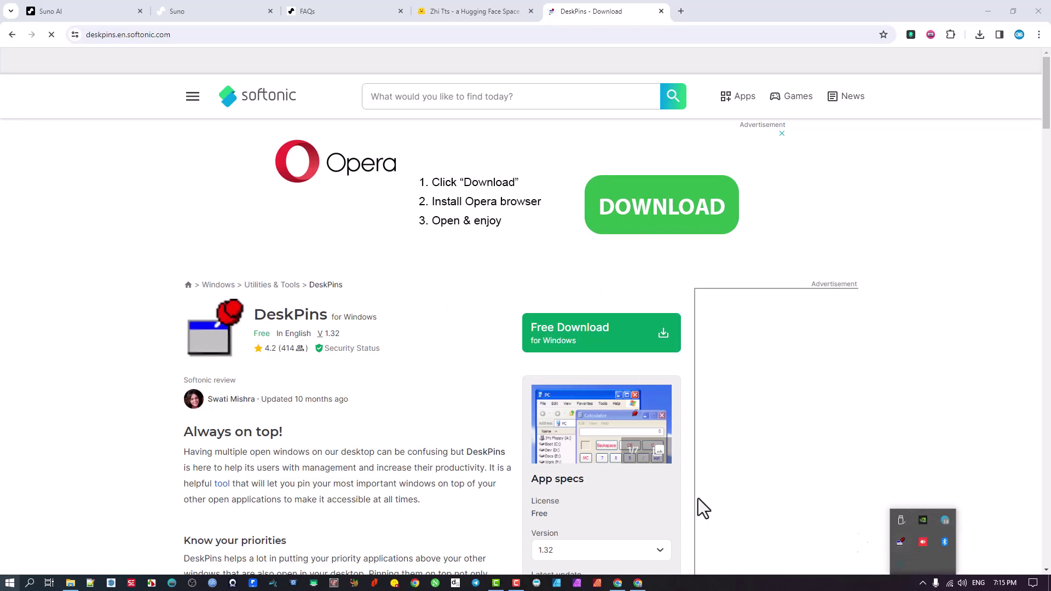
{"action": "left_click", "coordinate": [10, 583]}
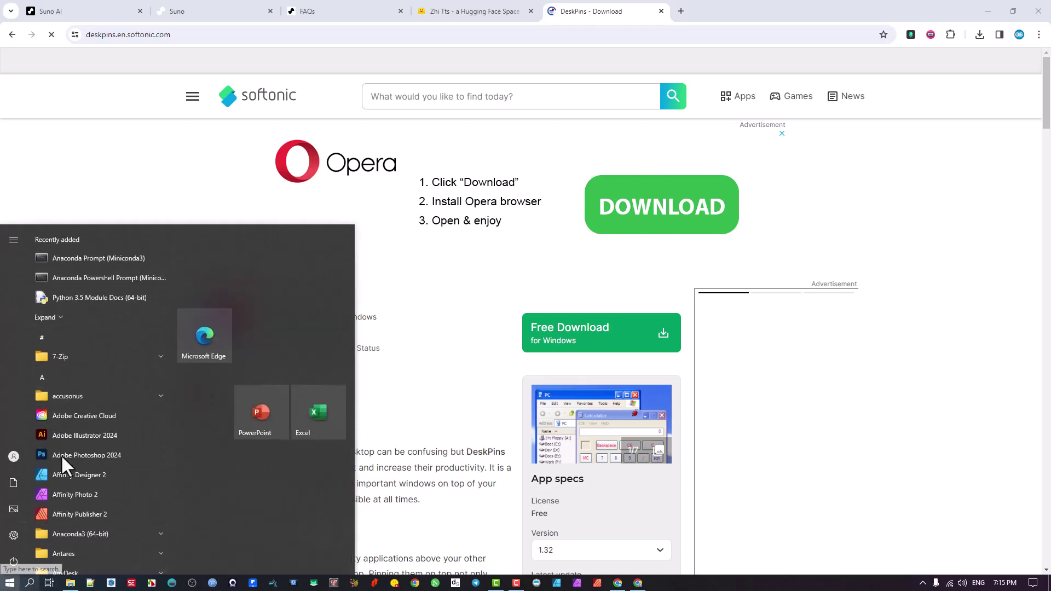
{"action": "left_click", "coordinate": [61, 377]}
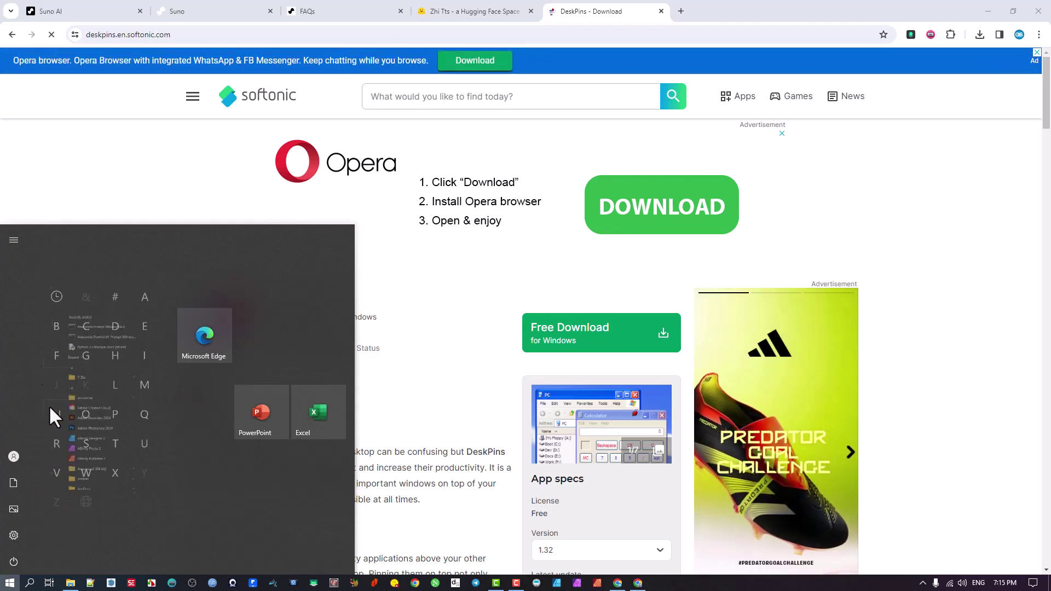
{"action": "left_click", "coordinate": [115, 328]}
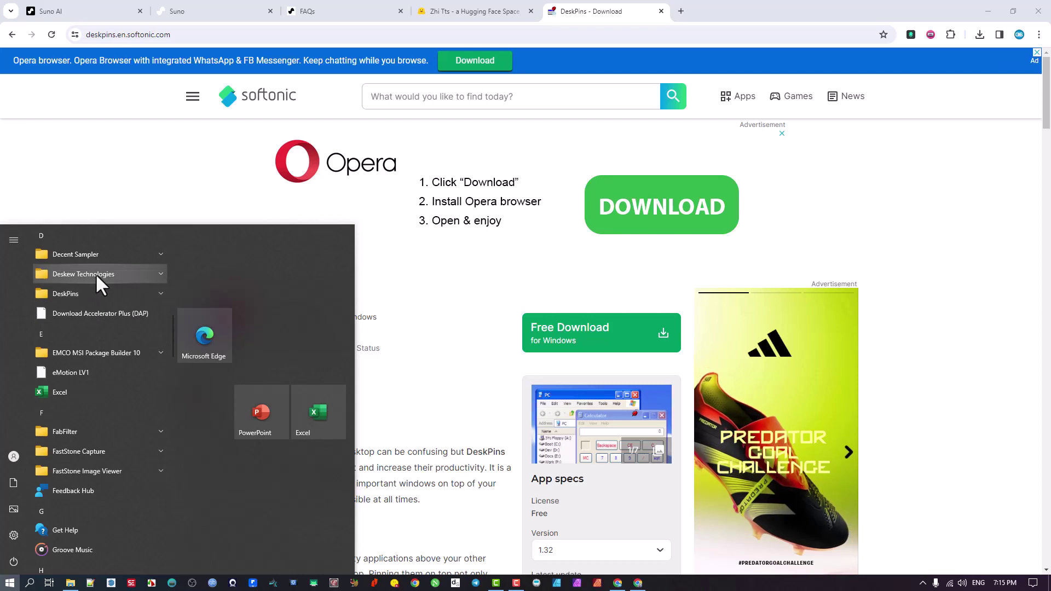
{"action": "left_click", "coordinate": [87, 293]}
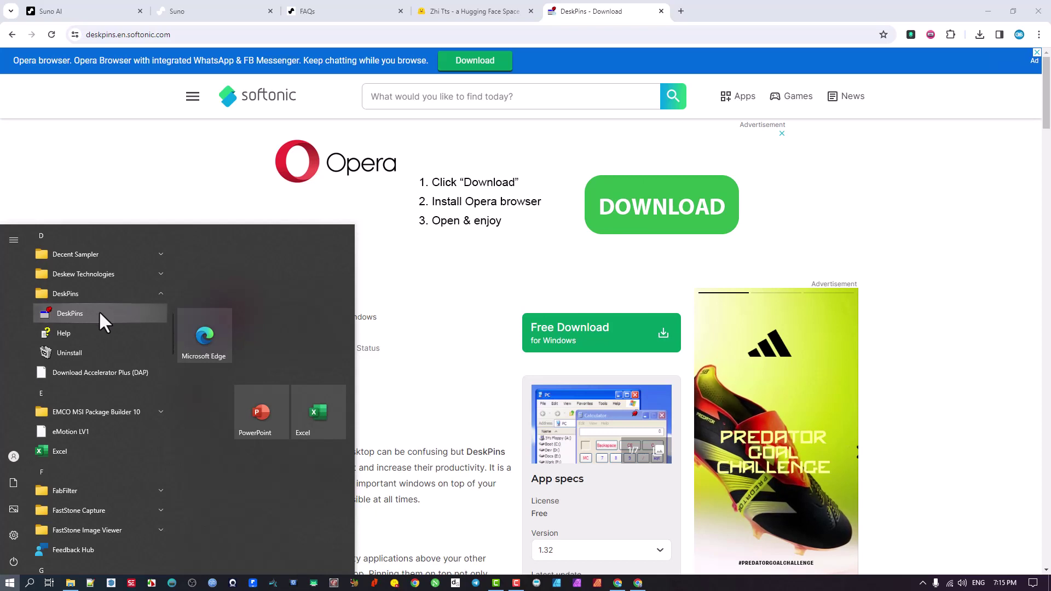
{"action": "right_click", "coordinate": [118, 311]}
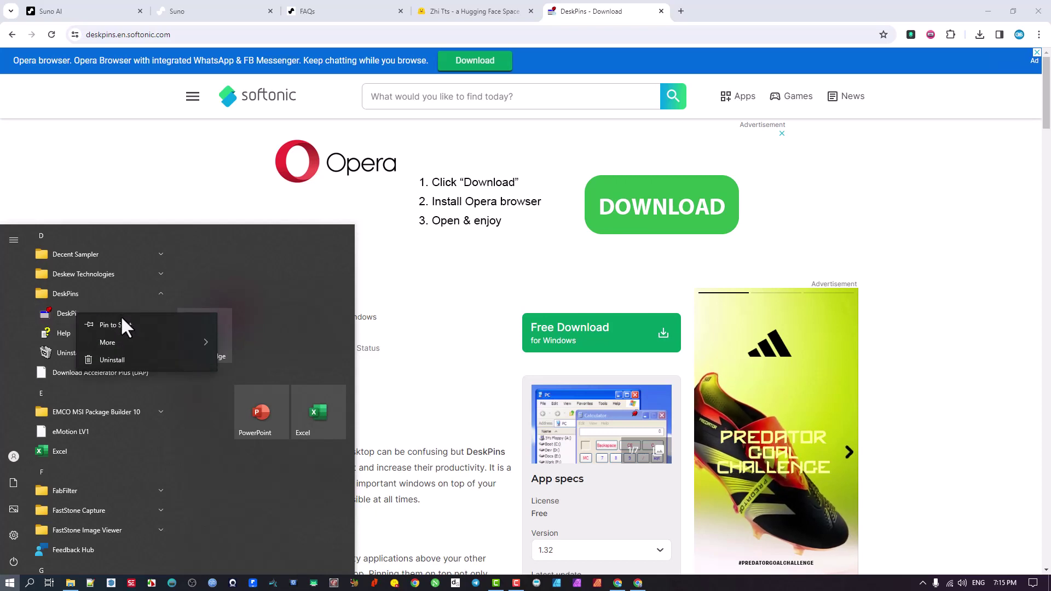
{"action": "mouse_move", "coordinate": [130, 341]}
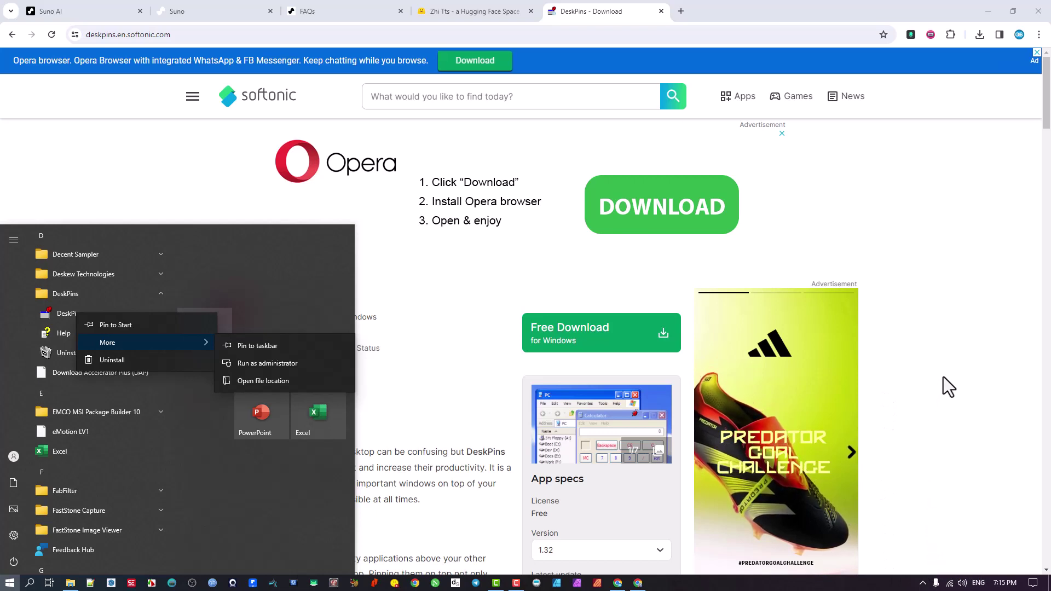
{"action": "left_click", "coordinate": [948, 327]}
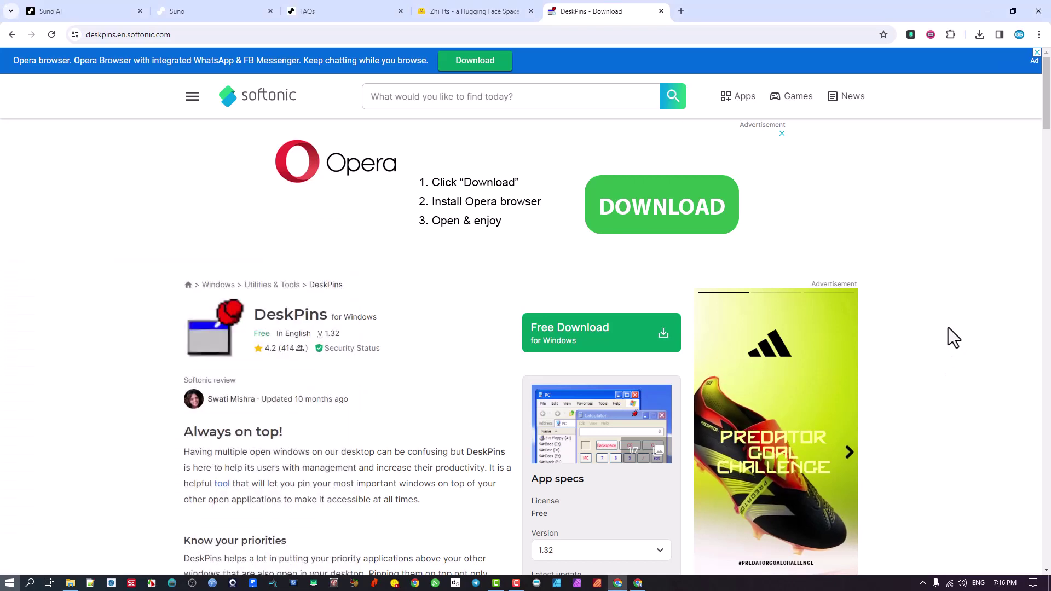